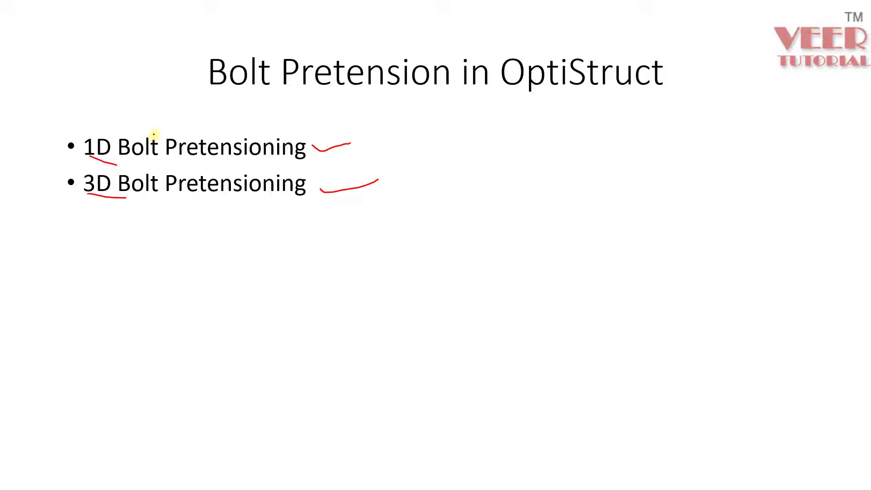
- Leave the bolt pretension slideshow and switch back to the HyperMesh window
key(alt+Tab)
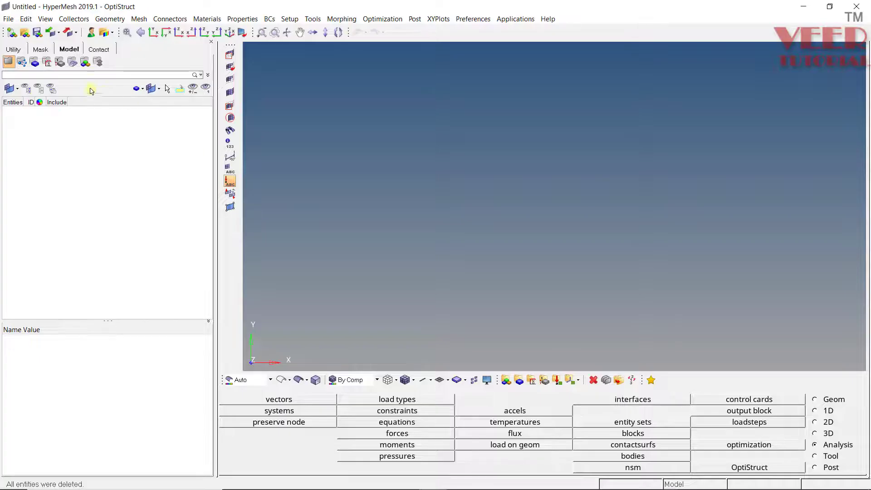
- Open flange.hm from the Bolt Pretension folder
click(24, 33)
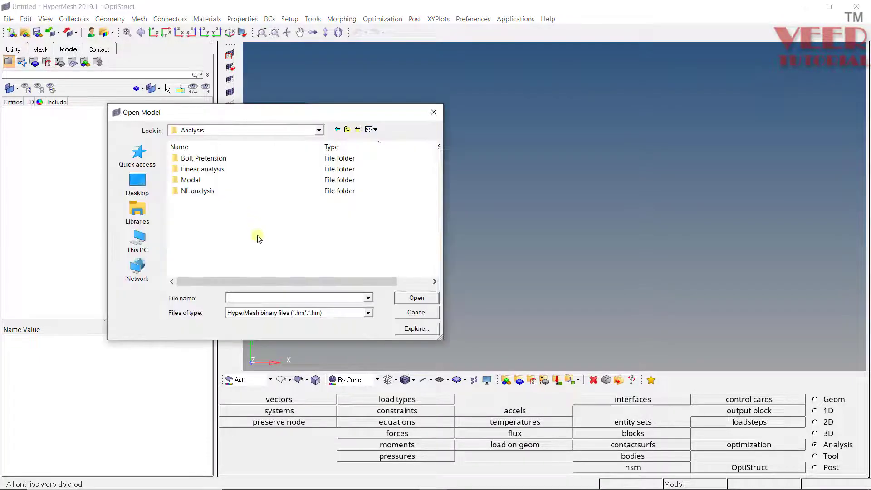
double_click(212, 159)
double_click(199, 160)
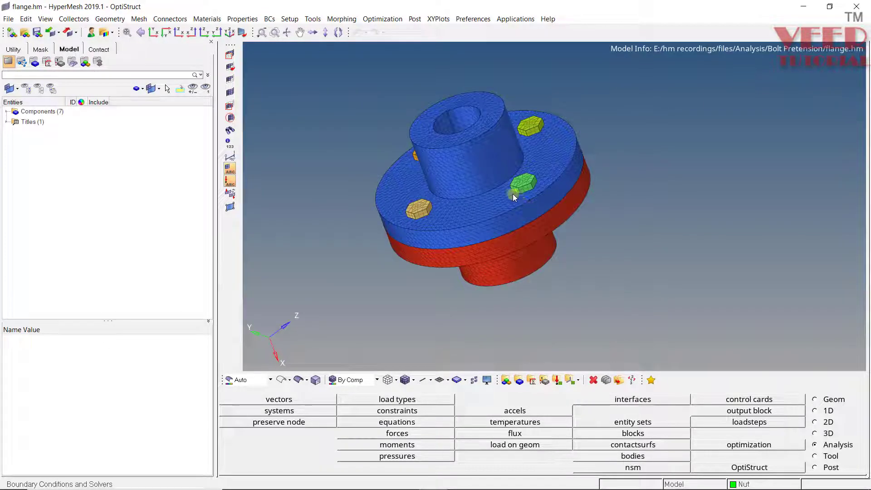
- Orbit and zoom around the flange to inspect the bolts and nuts
ctrl+drag(450, 159, 524, 200)
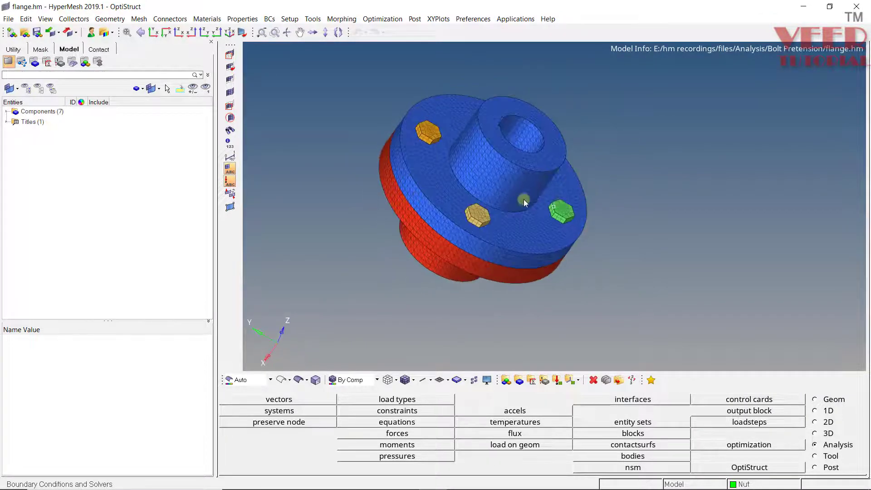
scroll(472, 213, up, 6)
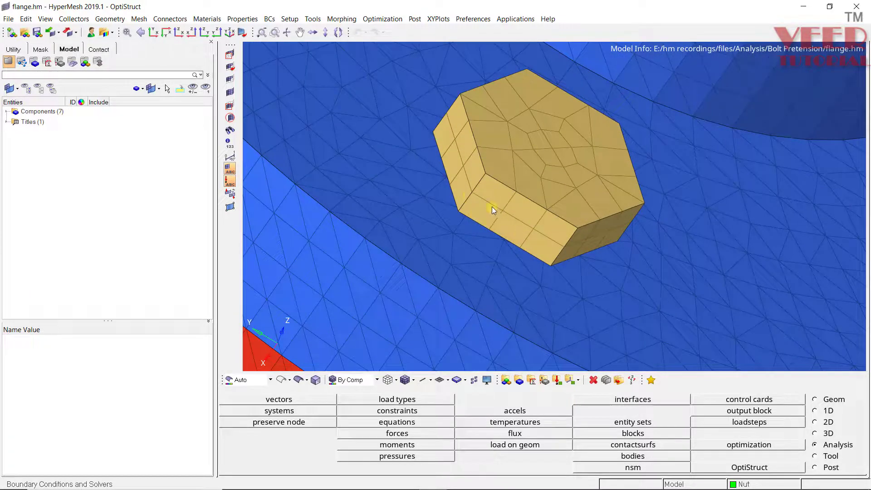
scroll(472, 203, down, 8)
mouse_move(441, 205)
ctrl+mouse_down()
mouse_move(426, 145)
mouse_move(437, 203)
ctrl+mouse_up()
scroll(365, 192, up, 8)
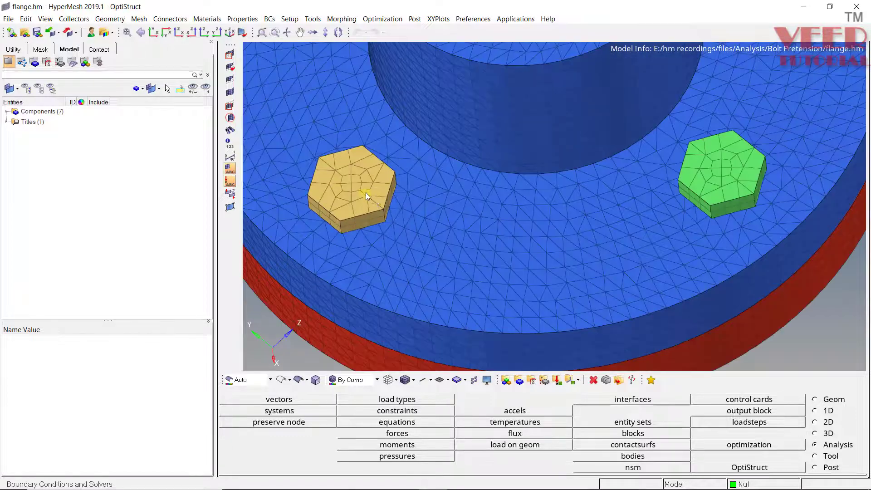
ctrl+drag(364, 199, 442, 227)
scroll(564, 222, down, 3)
scroll(529, 228, up, 5)
ctrl+drag(529, 228, 581, 155)
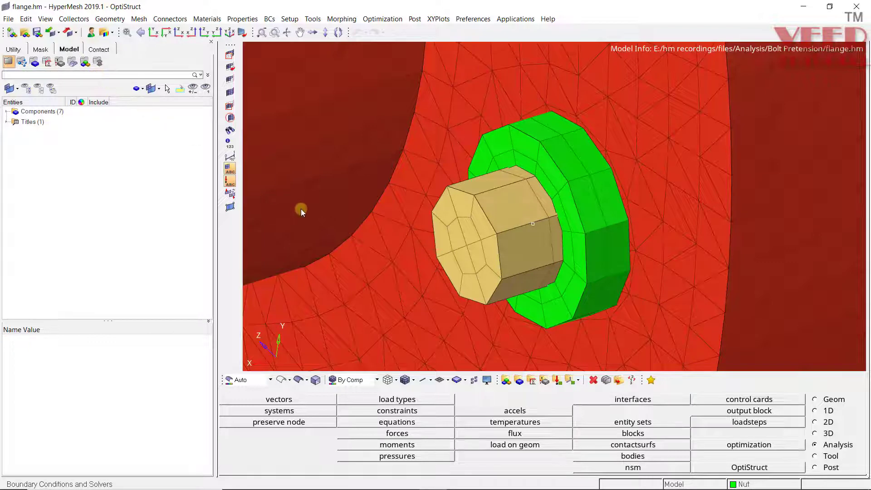
scroll(390, 195, down, 5)
ctrl+drag(394, 192, 371, 166)
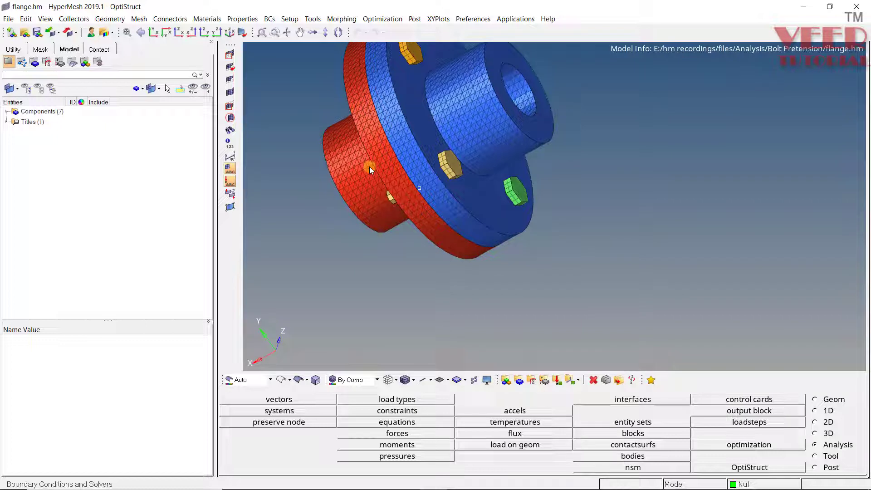
ctrl+drag(417, 137, 419, 193)
scroll(420, 193, up, 6)
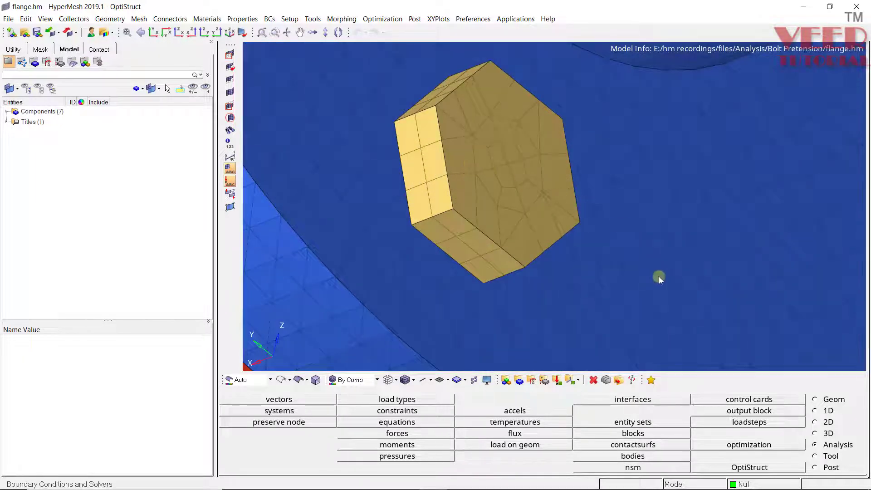
- Hide the Bolt v1(1) component
key(d)
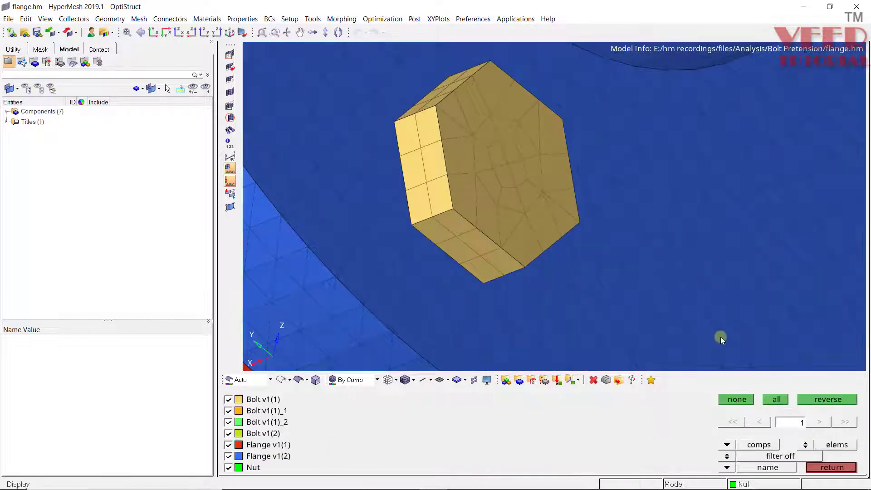
click(505, 163)
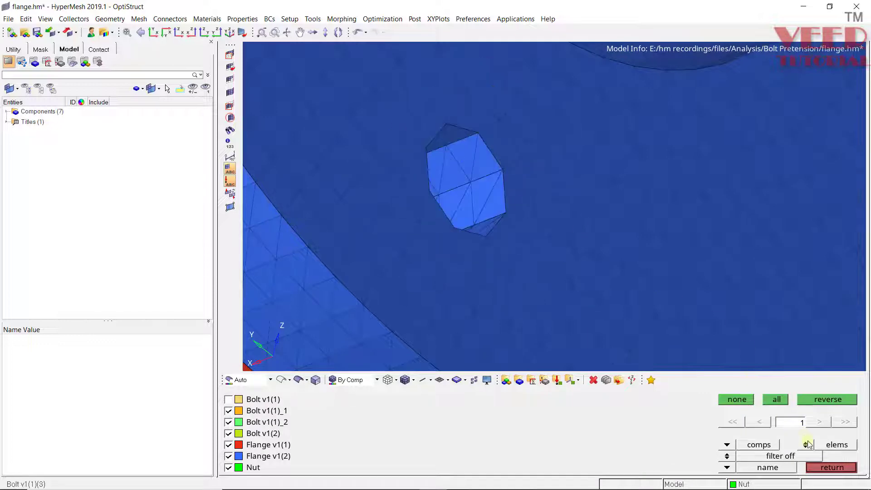
click(827, 467)
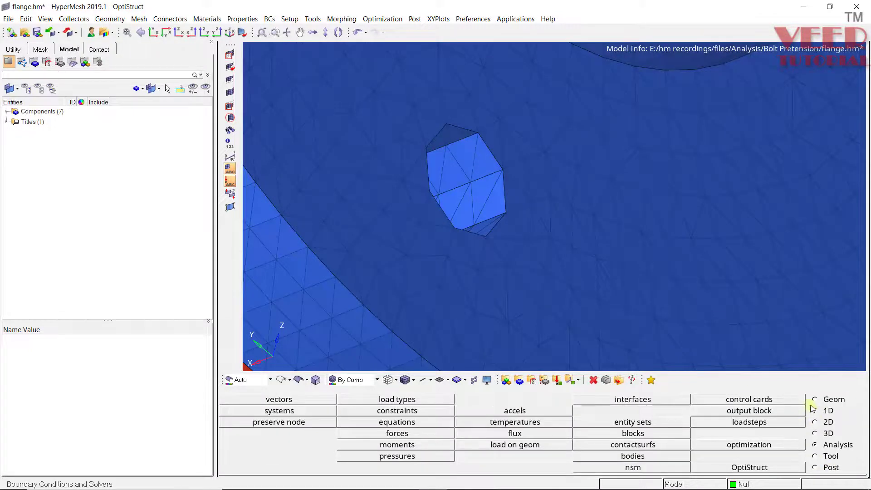
- Measure three nodes on the bolt hole edge, giving a radius of 6.720
key(F4)
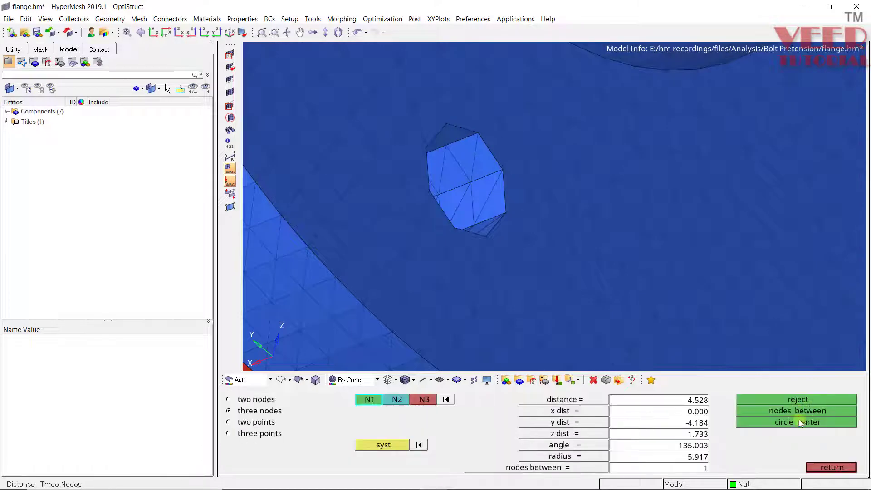
scroll(475, 130, up, 2)
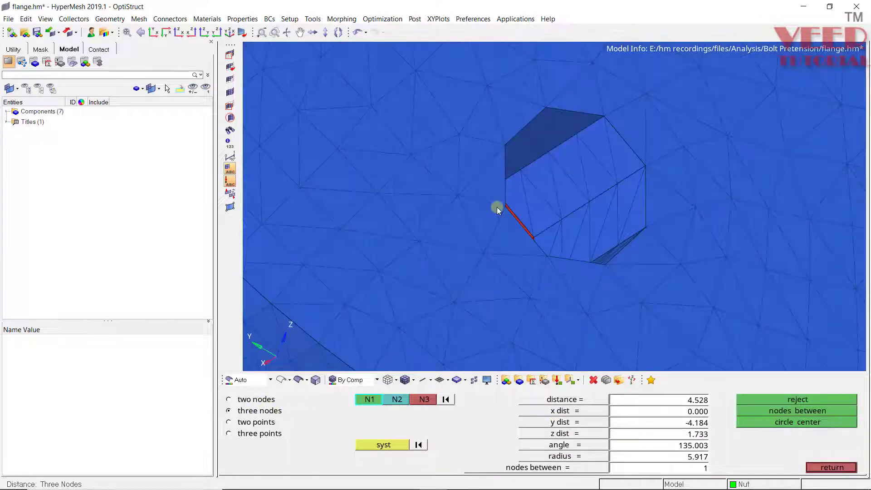
click(504, 207)
click(564, 106)
click(646, 166)
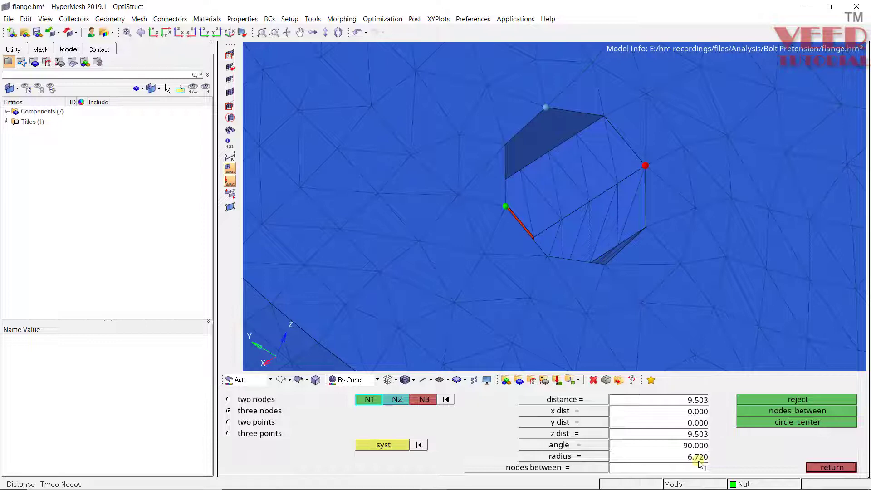
click(823, 467)
- Hide the green Nut component and bring a hole in the blue face into view
ctrl+drag(480, 292, 579, 203)
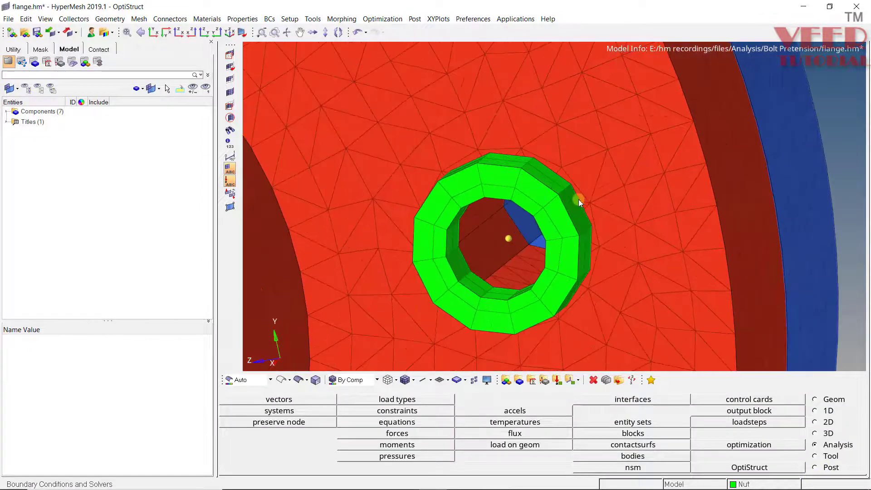
key(d)
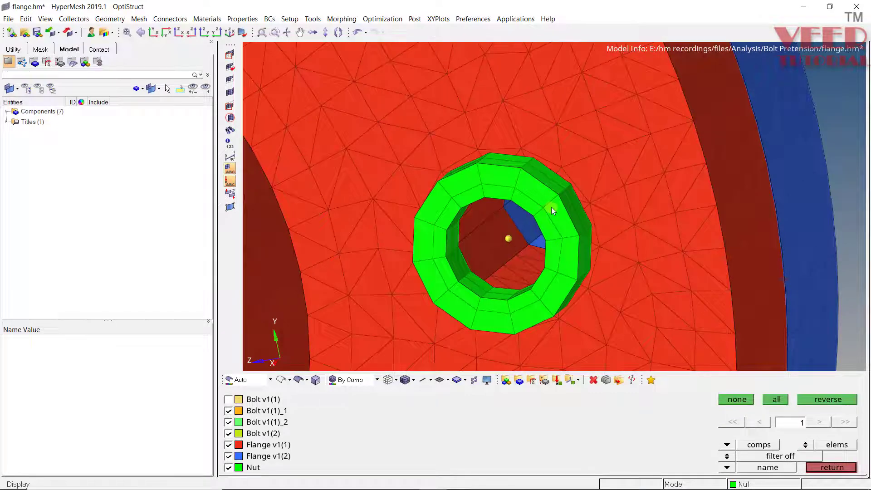
click(551, 206)
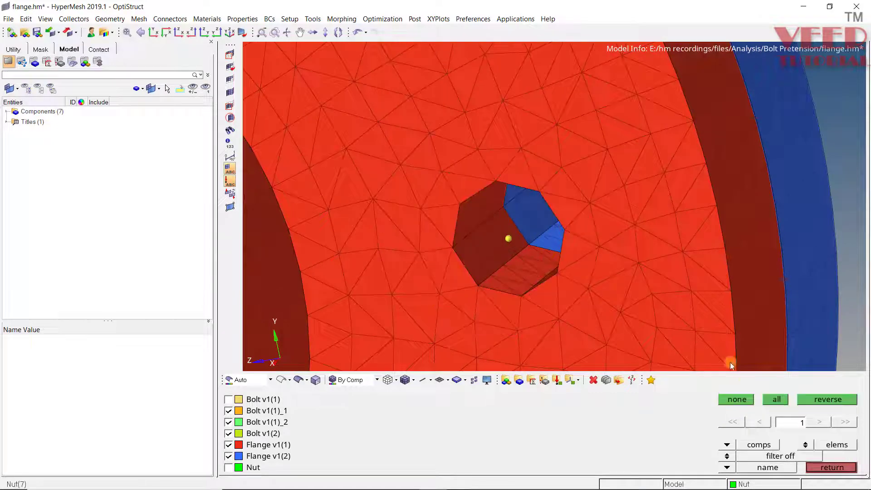
click(830, 467)
scroll(543, 172, down, 4)
ctrl+drag(638, 134, 589, 180)
scroll(588, 180, up, 5)
scroll(612, 212, up, 3)
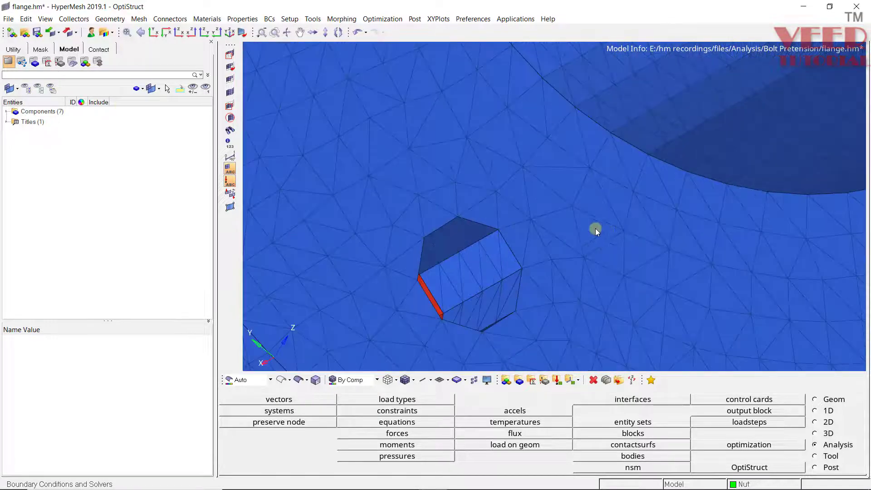
- Create a new component named RIGID and colour it pink
double_click(16, 113)
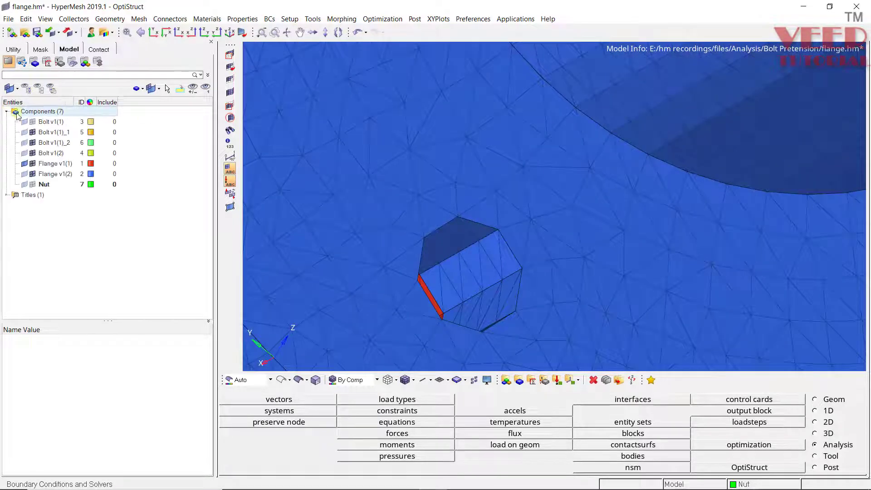
right_click(54, 112)
click(109, 119)
text(Ri)
key(Return)
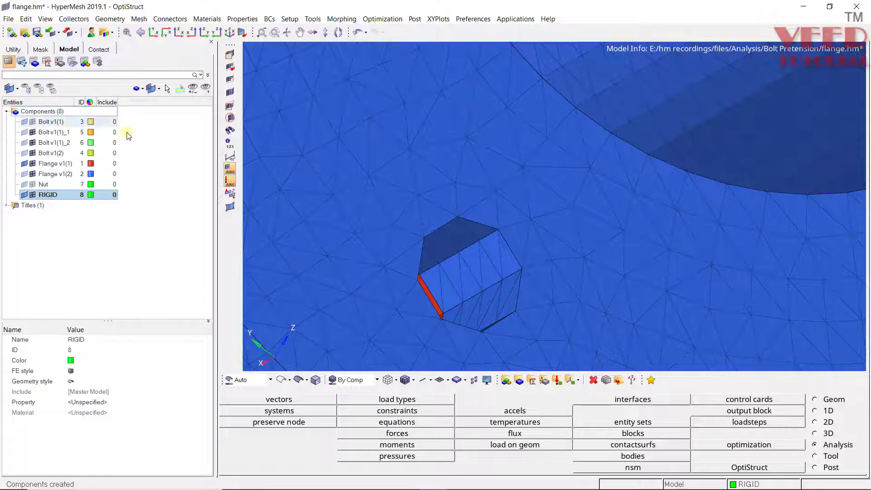
click(826, 410)
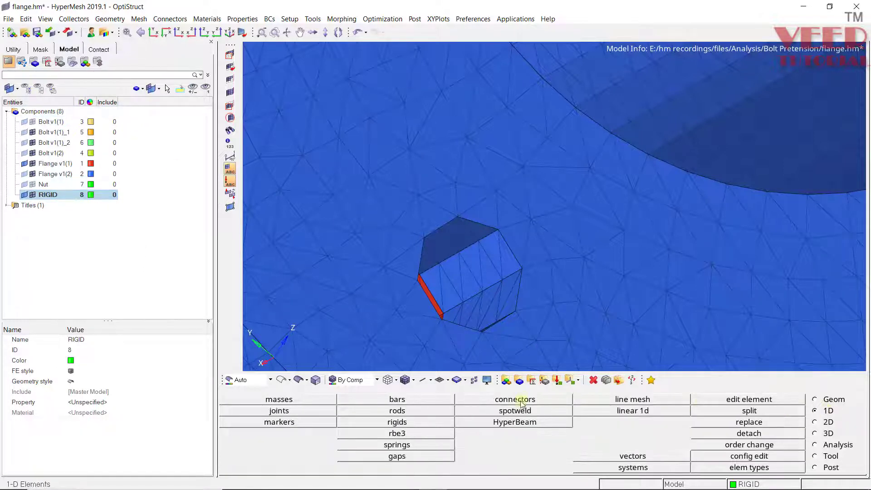
click(436, 419)
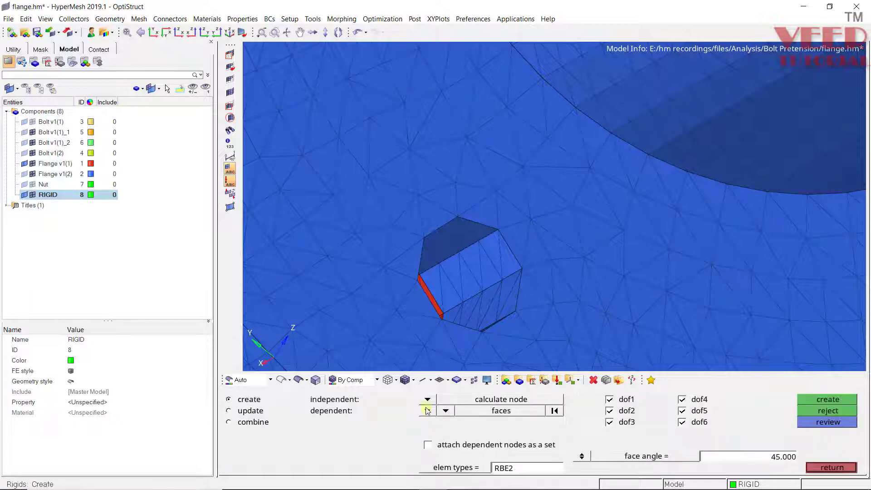
click(91, 195)
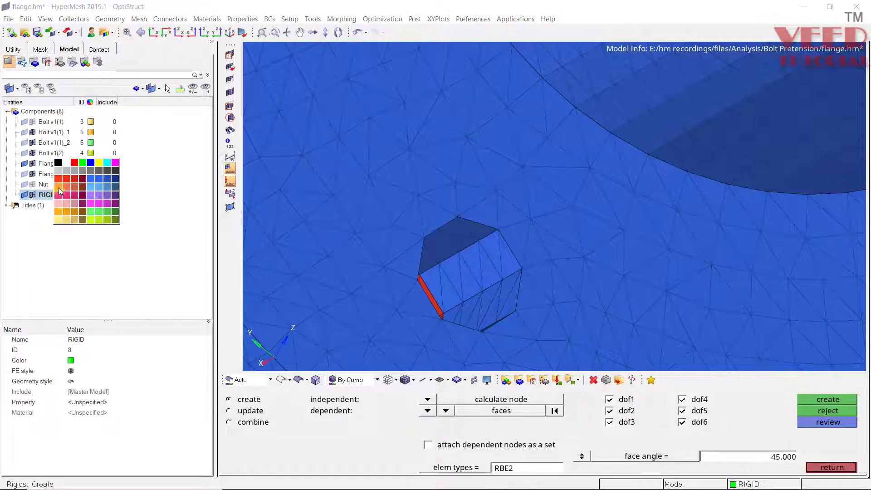
click(59, 194)
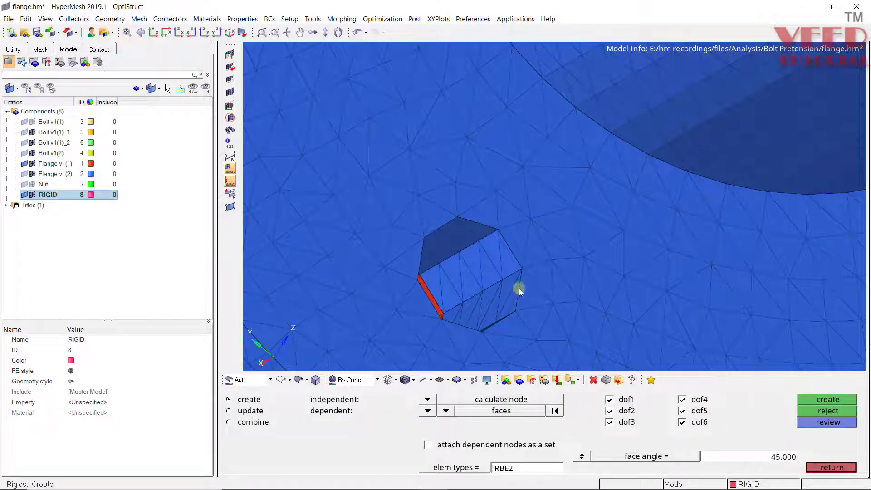
- Set RBE2 dependents to nodes with an auto-calculated independent node and pick the first hole node
click(445, 410)
click(391, 411)
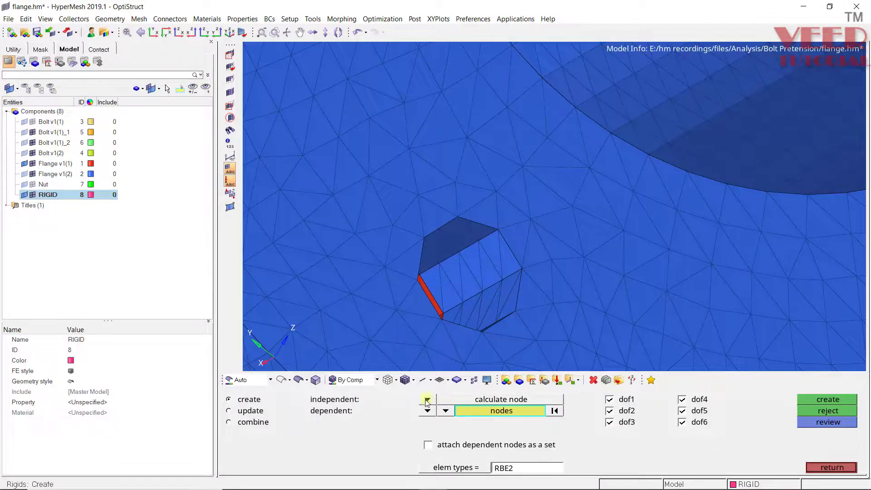
click(426, 399)
click(413, 423)
scroll(529, 252, up, 1)
scroll(505, 274, up, 2)
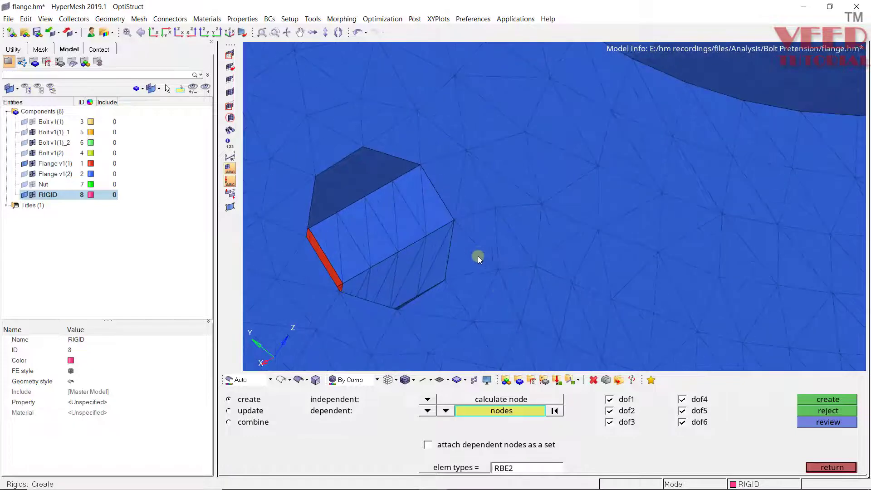
click(501, 254)
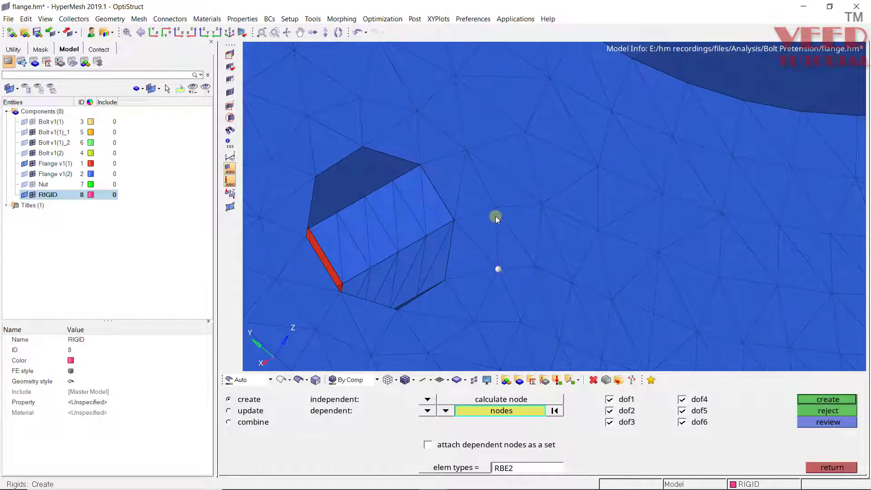
- Finish picking the bolt-hole nodes and create the first RBE2 spider
click(495, 216)
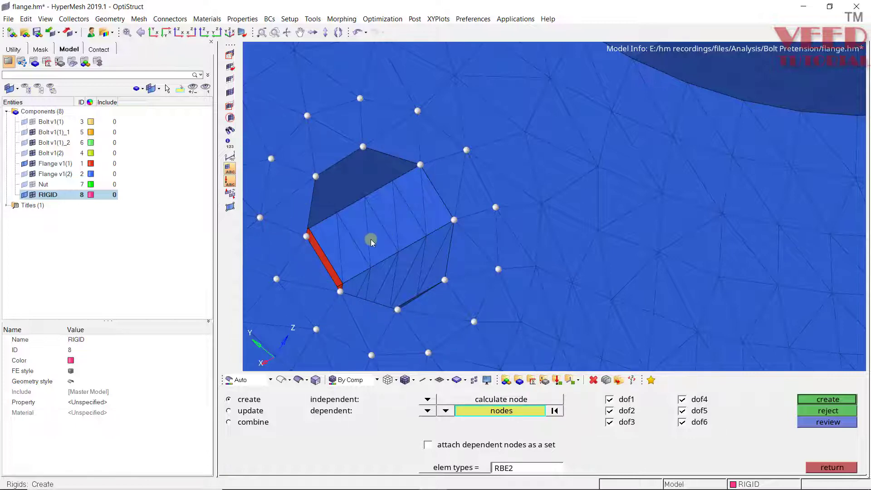
scroll(371, 239, down, 5)
click(827, 400)
scroll(507, 268, up, 3)
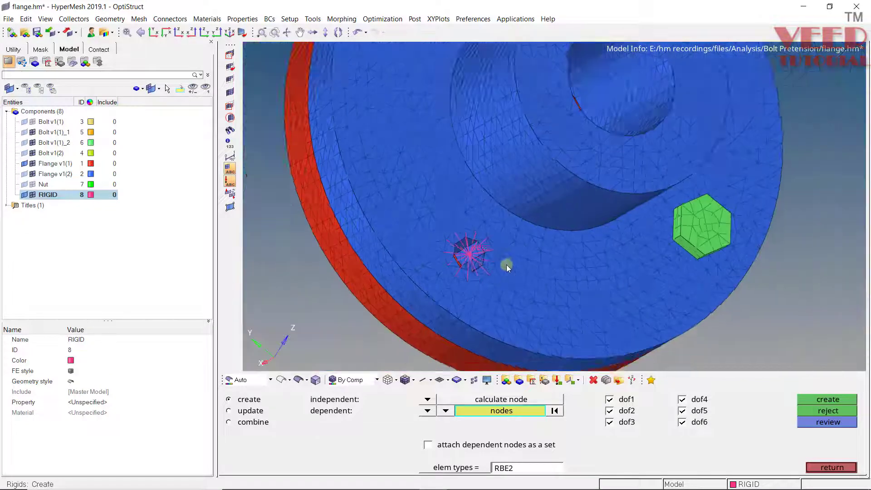
scroll(508, 267, up, 5)
ctrl+drag(502, 239, 501, 307)
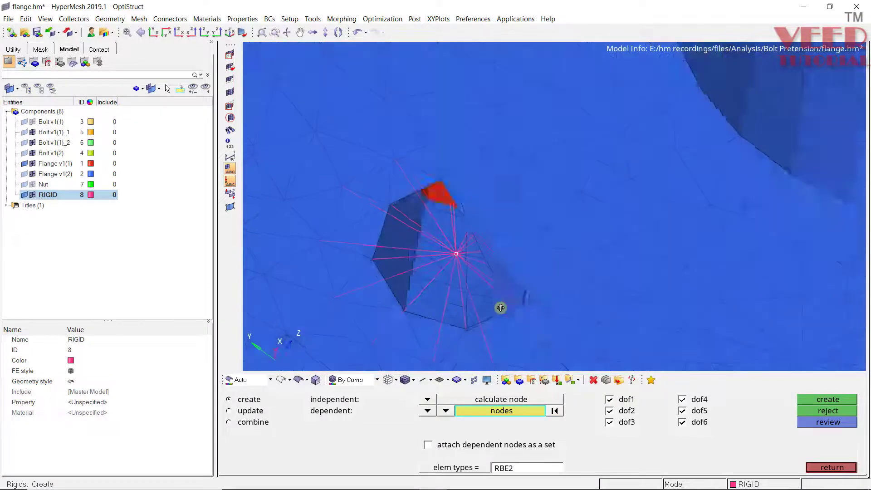
scroll(500, 308, down, 6)
ctrl+drag(436, 227, 519, 202)
scroll(437, 228, up, 6)
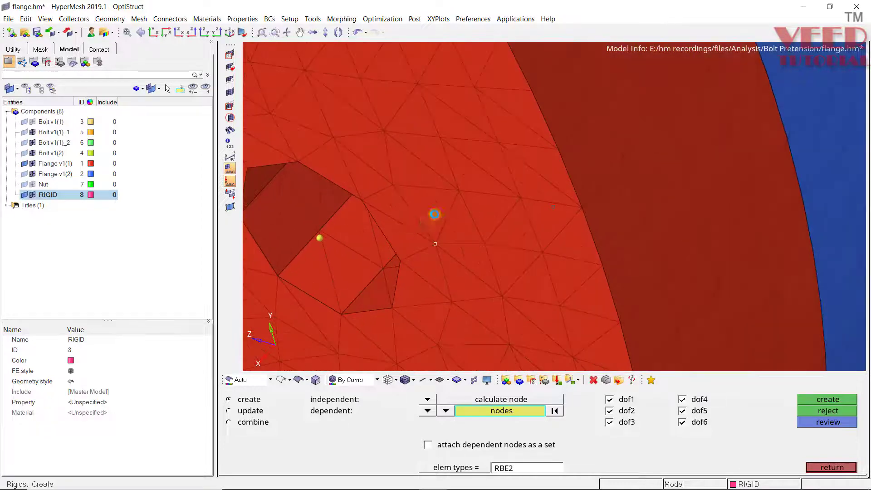
scroll(540, 192, down, 3)
scroll(475, 232, up, 4)
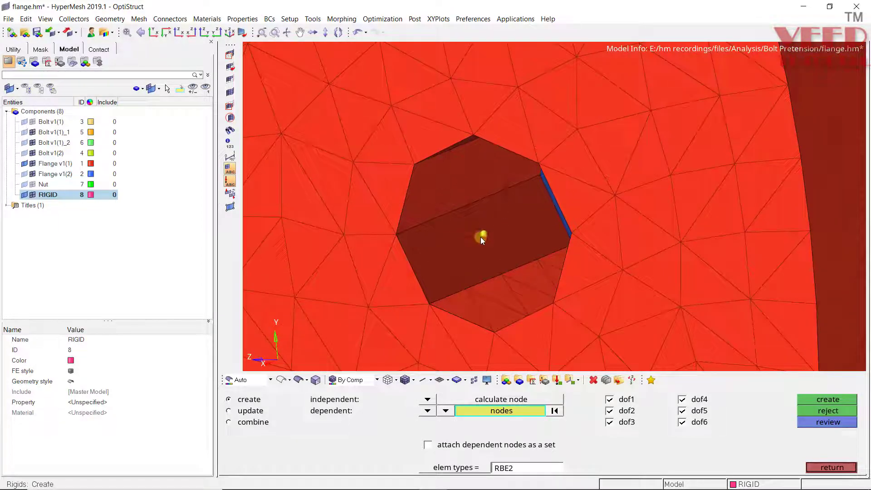
- Switch dependents to faces, select the hex hole faces, and create the second RBE2 spider
click(446, 411)
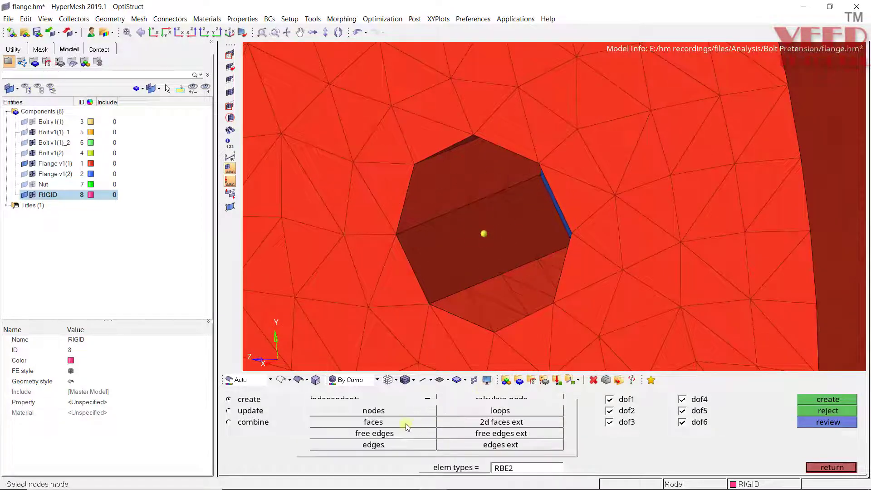
click(373, 422)
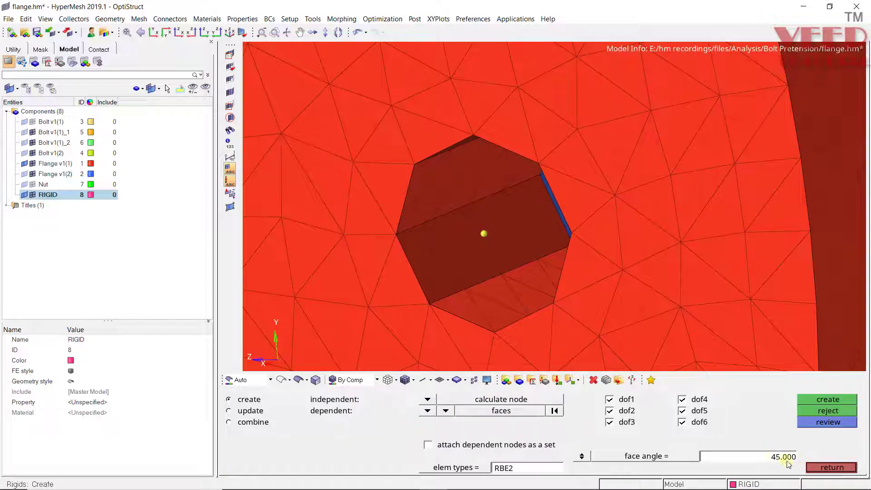
click(451, 186)
scroll(551, 254, down, 3)
ctrl+drag(551, 254, 535, 231)
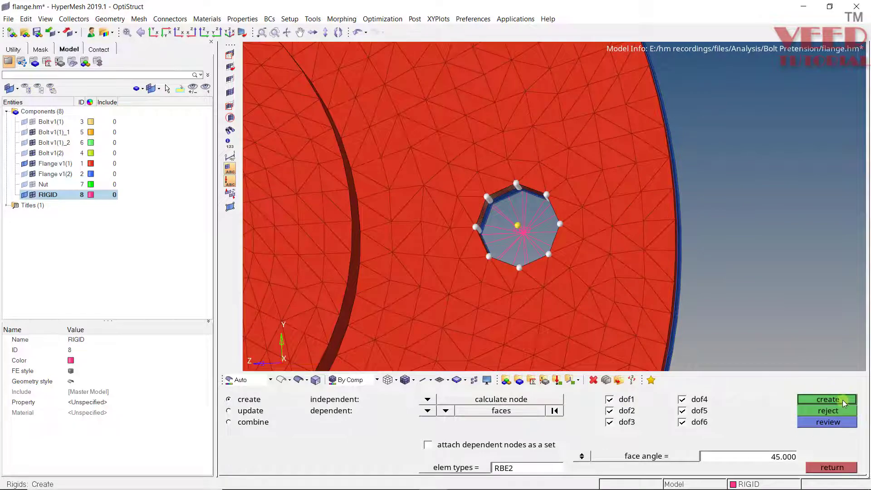
click(839, 399)
ctrl+drag(634, 210, 581, 235)
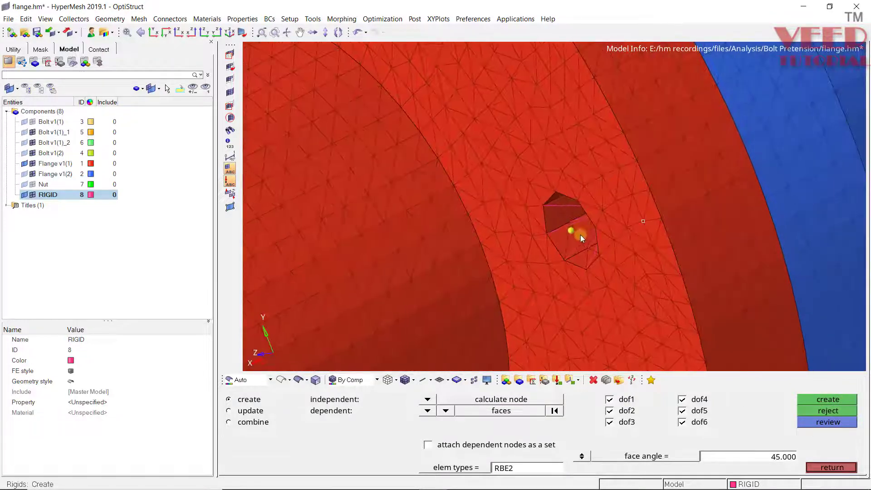
scroll(582, 242, up, 3)
- Clear all temporary nodes and exit rigid creation
key(shift+F2)
click(820, 434)
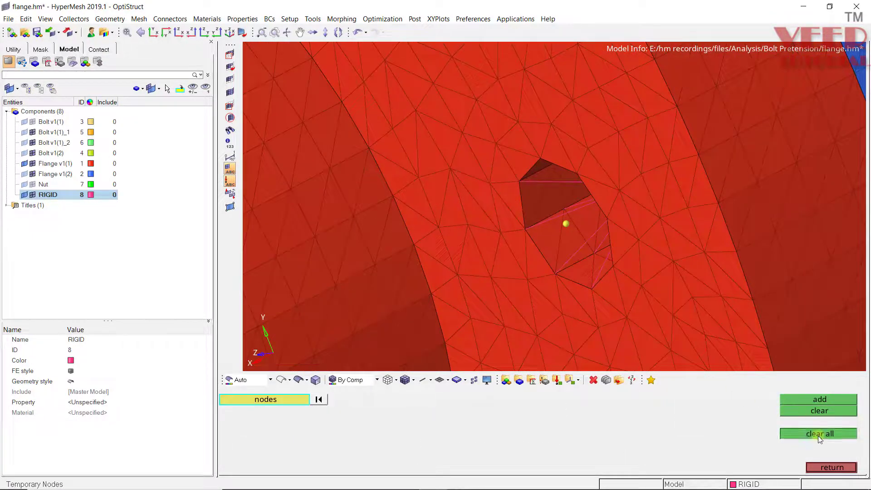
click(837, 467)
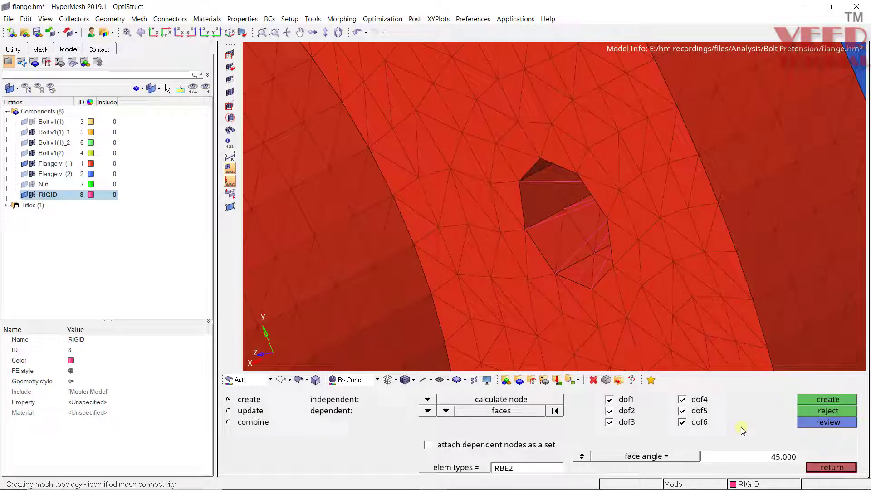
click(822, 468)
- Isolate the RIGID component so only the two spiders are displayed
ctrl+drag(467, 241, 563, 154)
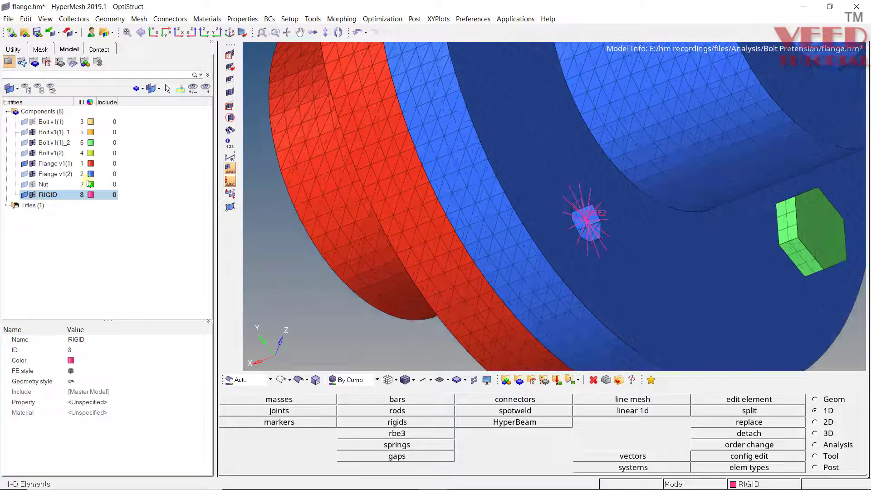
right_click(53, 201)
click(79, 301)
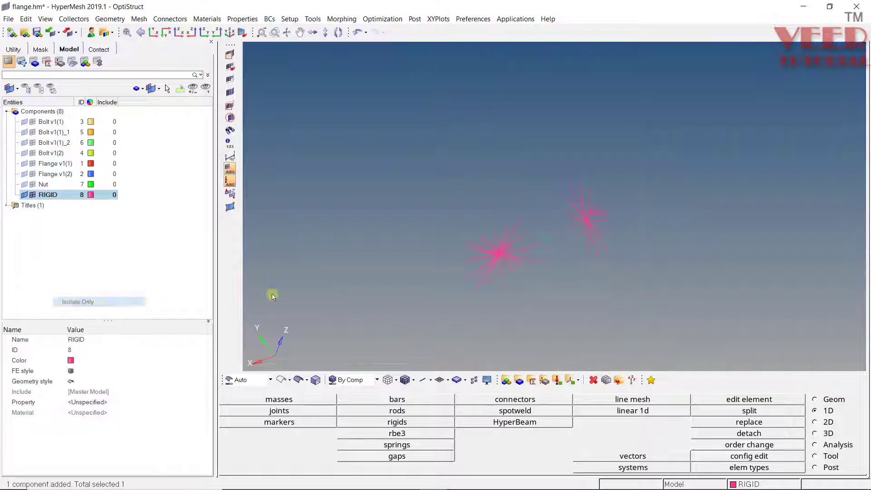
ctrl+drag(534, 197, 513, 235)
scroll(512, 234, up, 2)
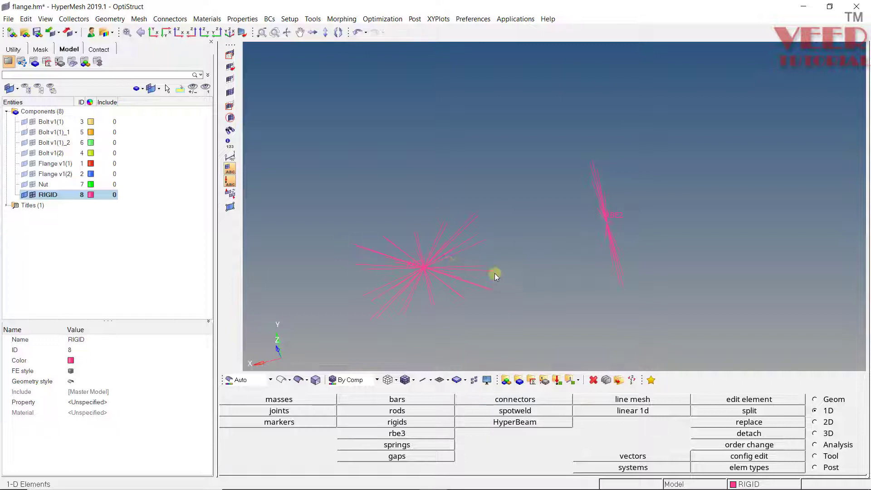
- Create a standard HyperMesh solid circle section in HyperBeam
click(97, 62)
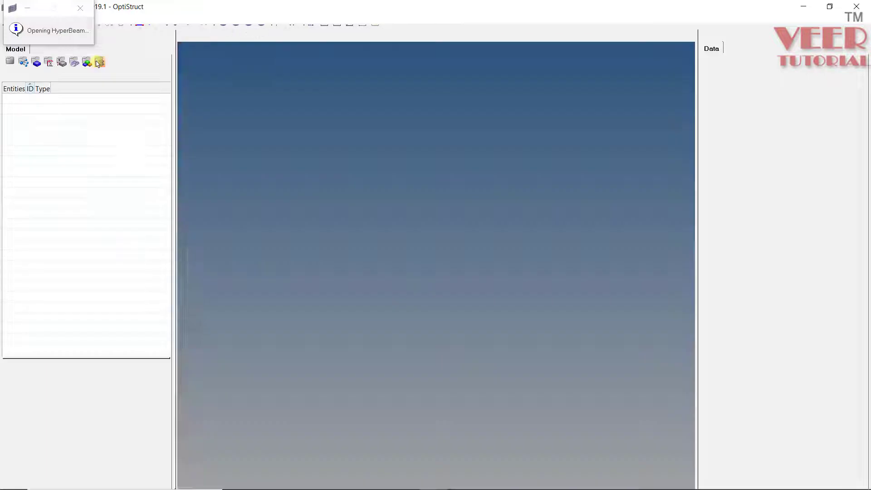
right_click(154, 123)
mouse_move(118, 127)
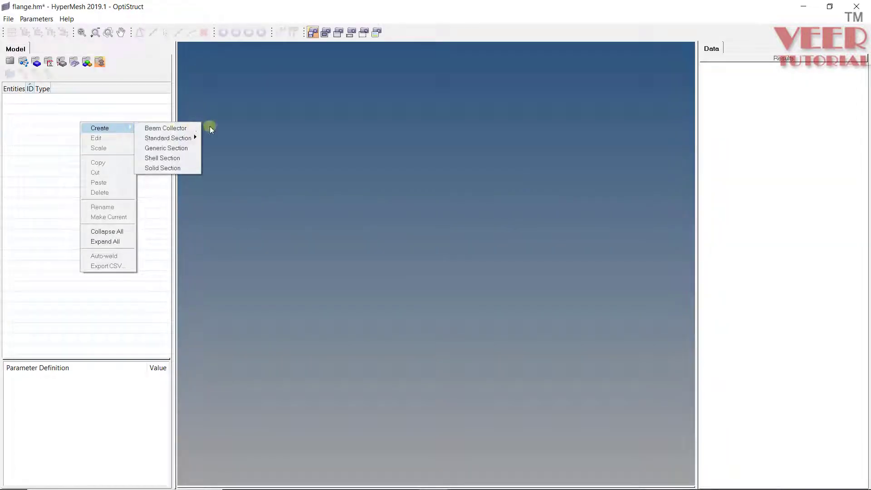
mouse_move(186, 138)
mouse_move(235, 149)
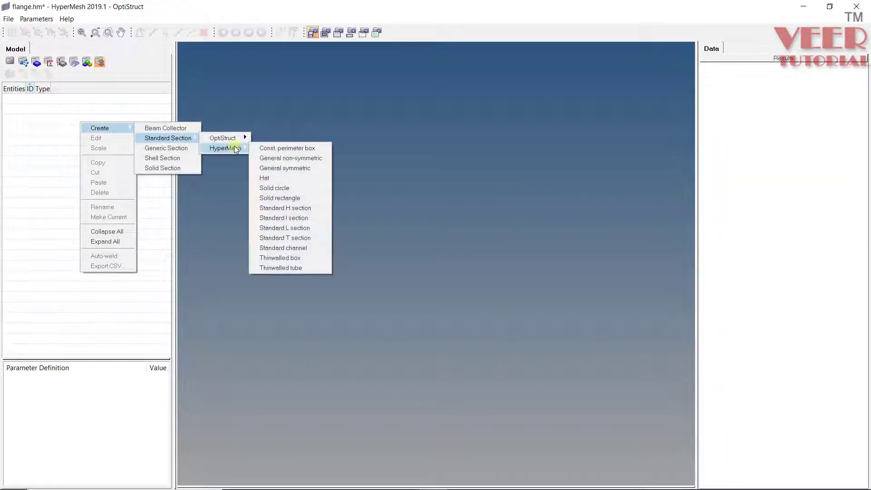
click(277, 188)
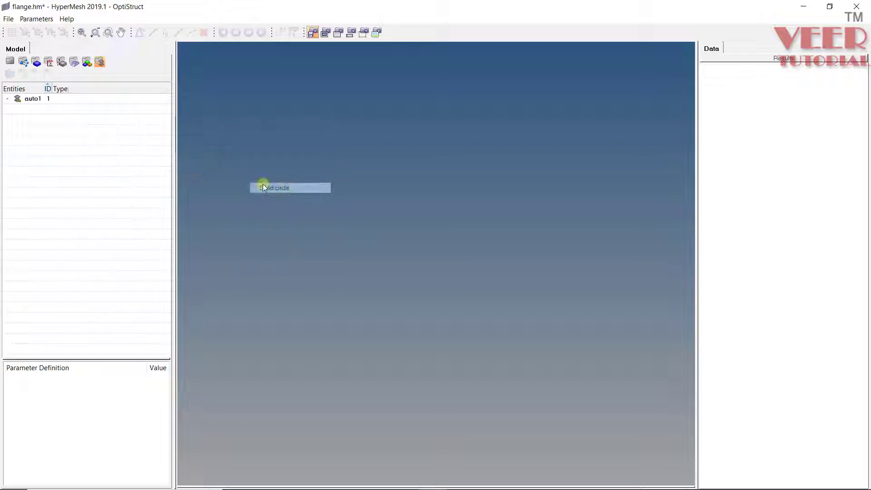
- Rename the section M12, set its radius to 6, and return to HyperMesh
right_click(62, 113)
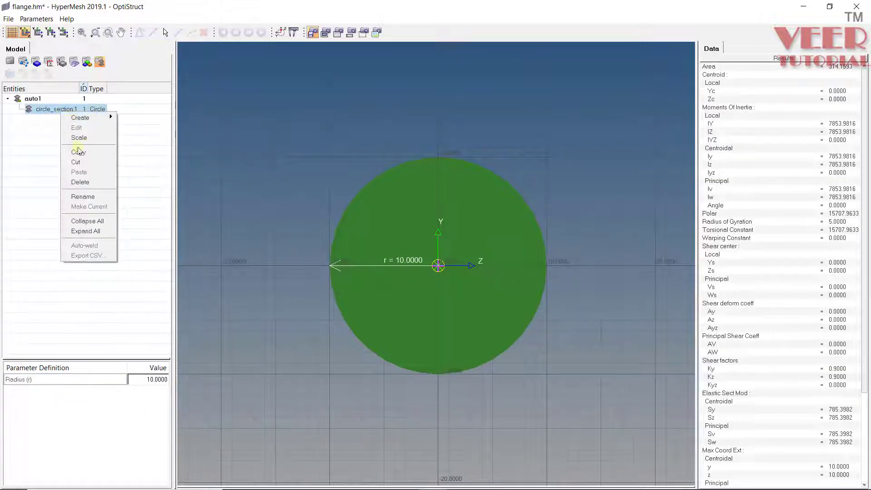
click(92, 197)
key(ctrl+a)
text(M12)
key(Return)
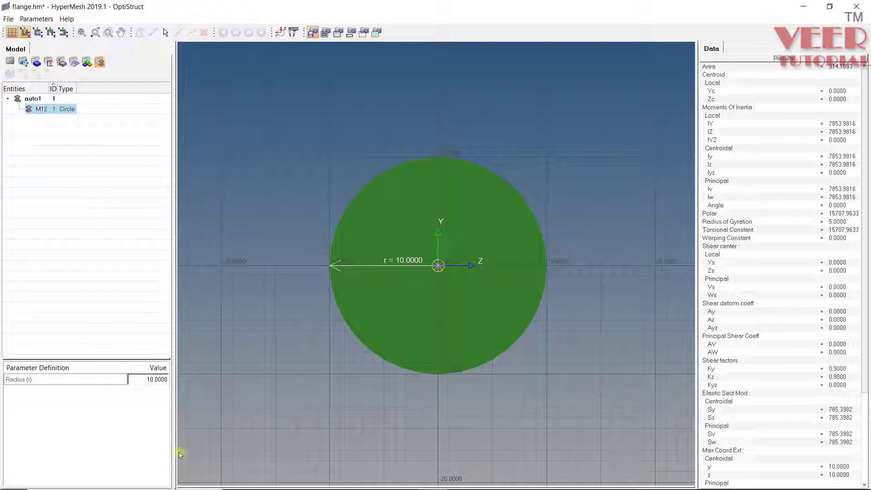
double_click(159, 382)
text(5)
text(6)
key(Return)
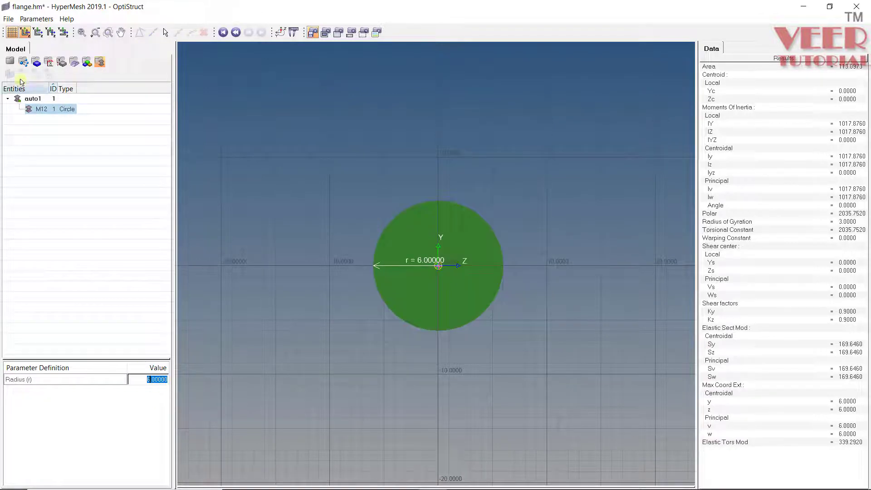
click(13, 62)
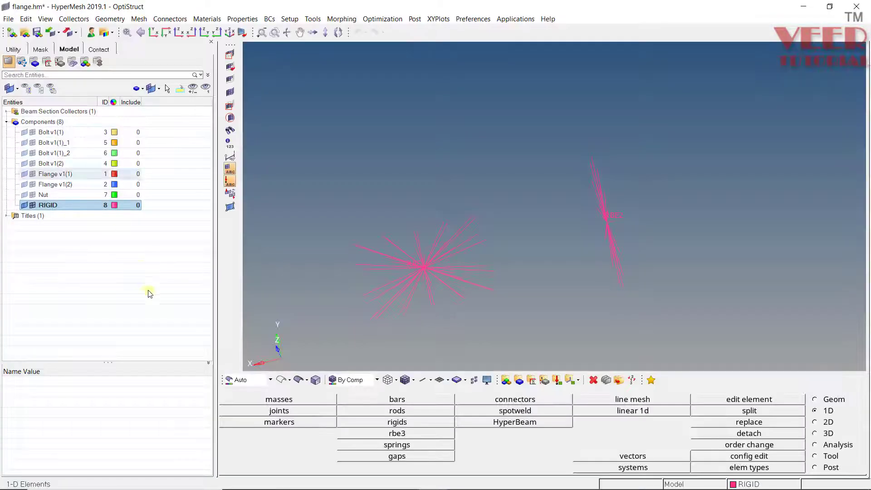
- Create a new property named PBEAM
right_click(79, 241)
mouse_move(114, 246)
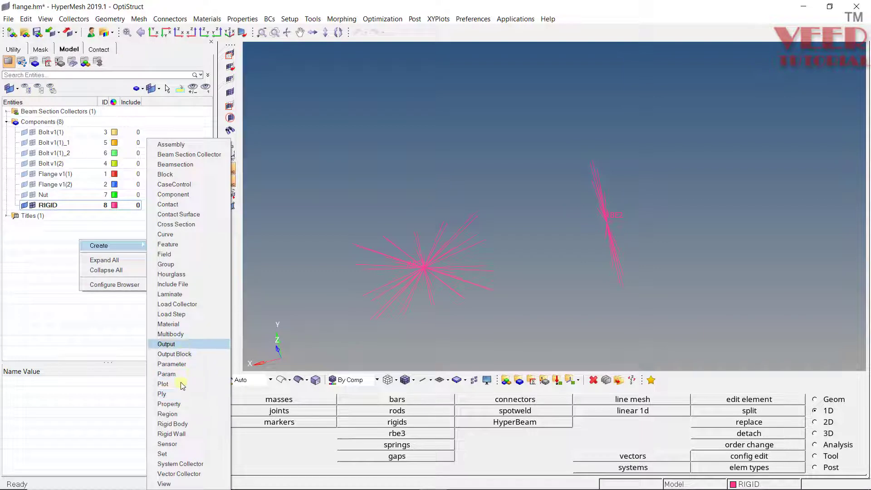
click(173, 404)
text(PL)
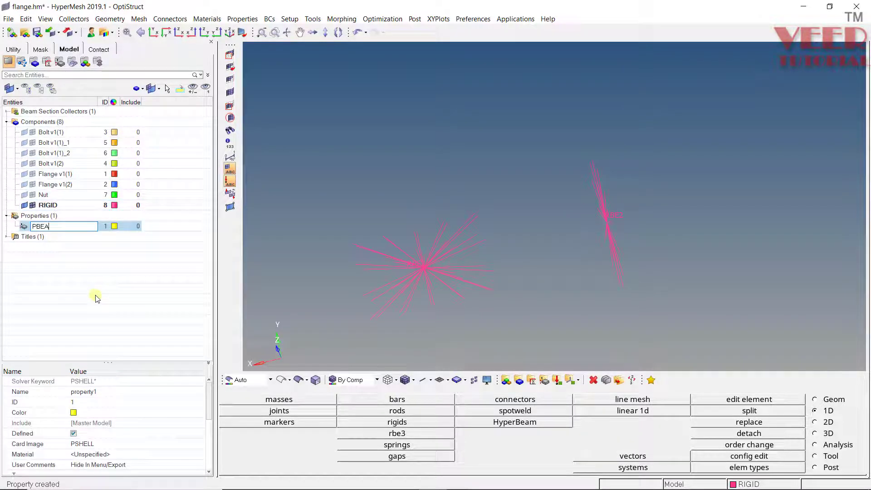
key(Return)
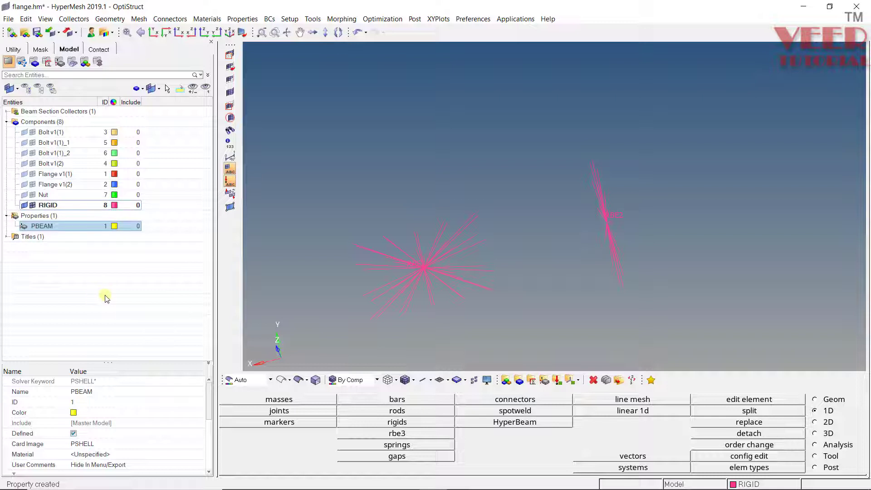
- Set the property's card image to PBEAM and assign beam section M12
click(109, 445)
scroll(115, 399, up, 2)
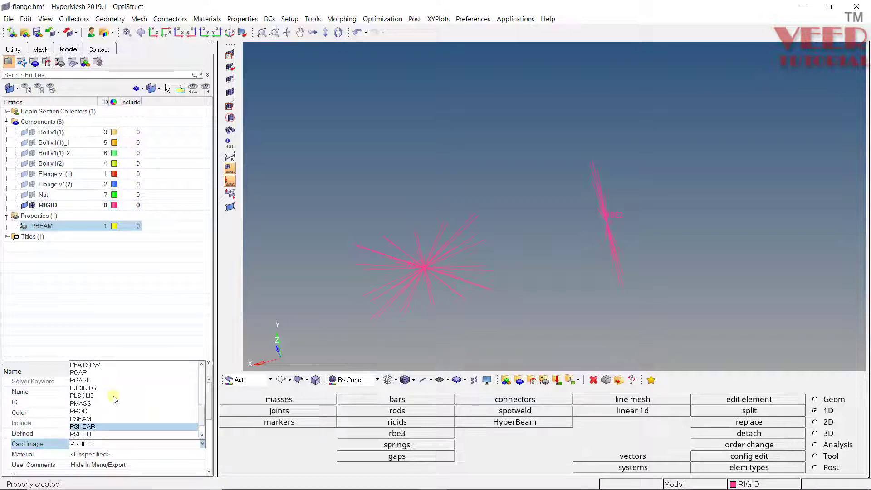
scroll(111, 404, up, 5)
scroll(106, 409, up, 4)
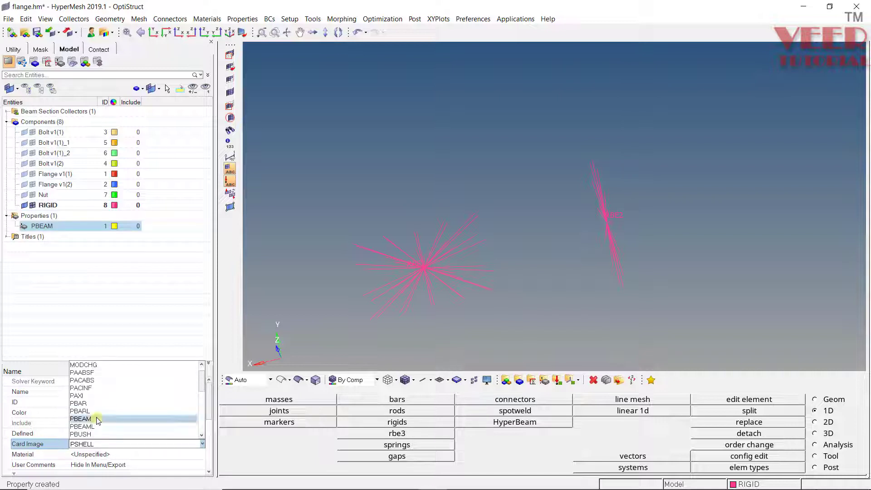
click(97, 419)
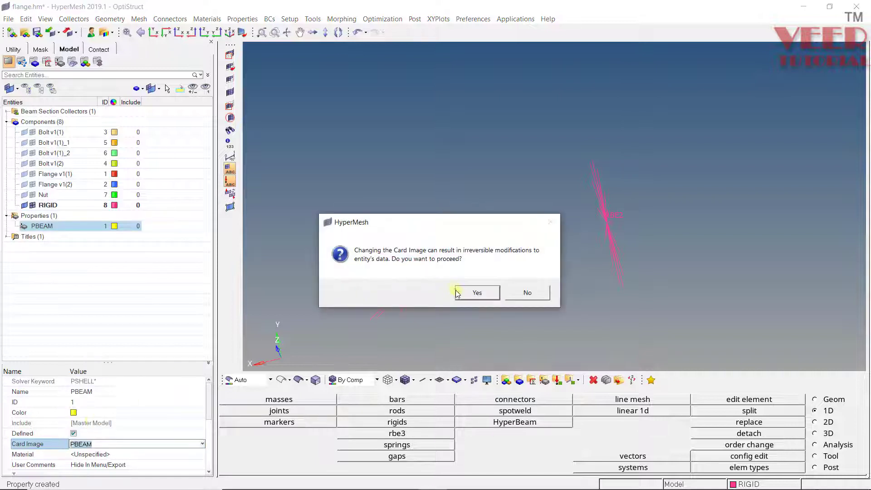
click(459, 293)
scroll(207, 401, down, 2)
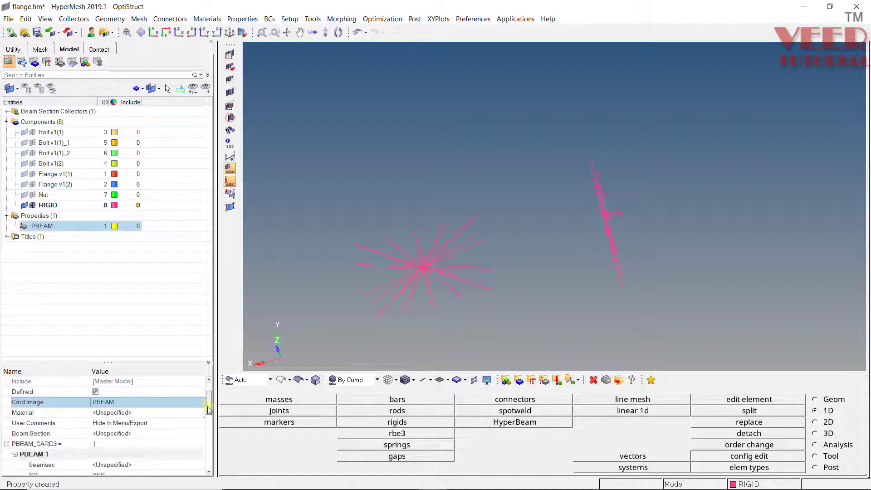
click(133, 433)
click(133, 433)
click(115, 460)
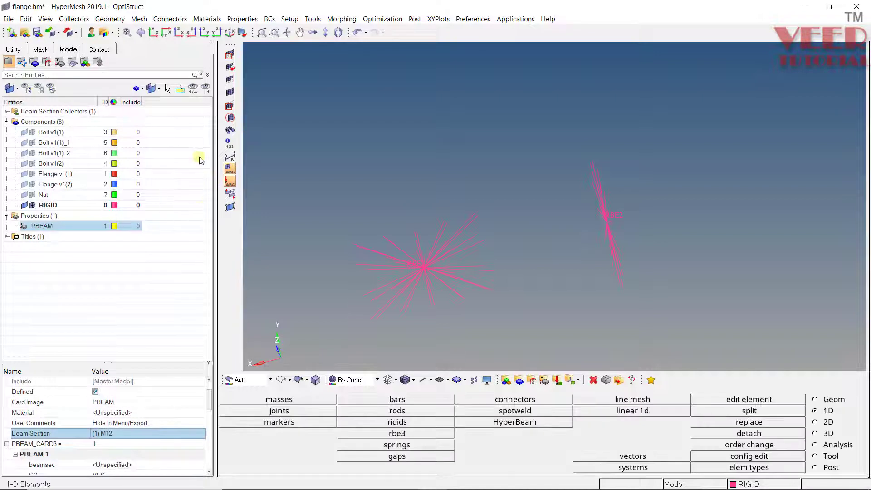
- Create a new component named BOLT
click(59, 123)
right_click(59, 125)
click(82, 131)
text(BOLT)
key(Return)
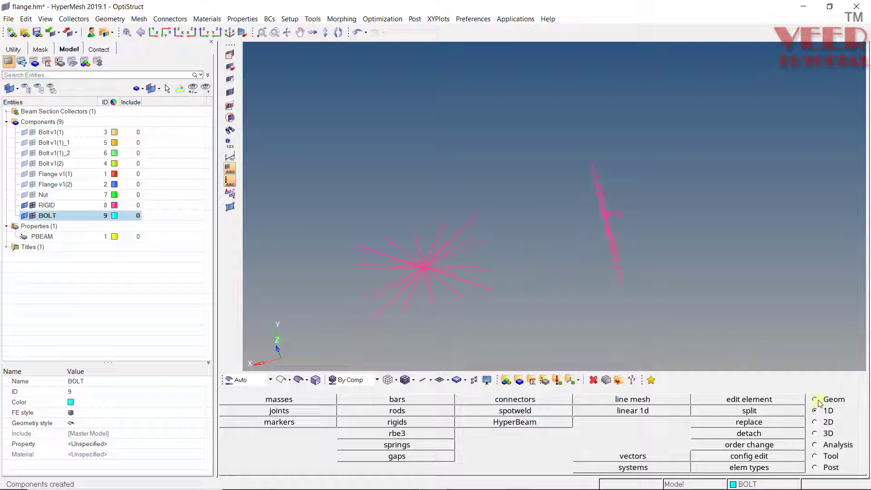
- Interpolate two linearly spaced nodes between the centres of the two rigid spiders
key(F8)
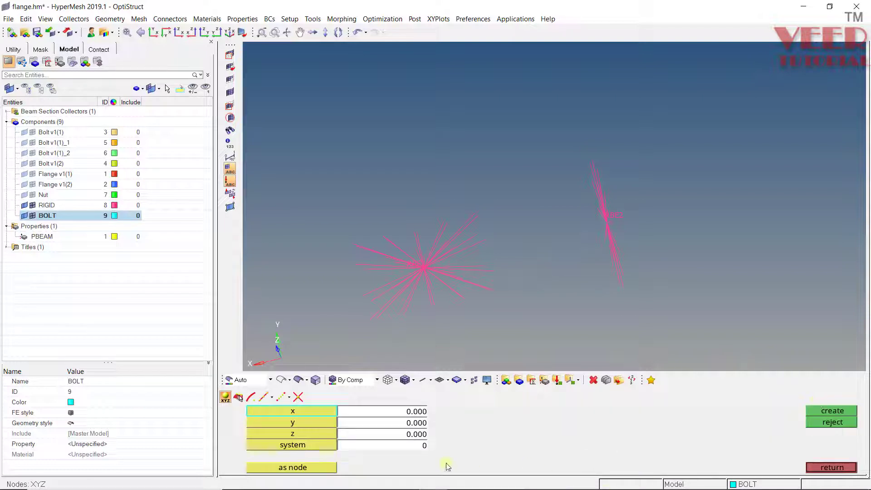
click(280, 397)
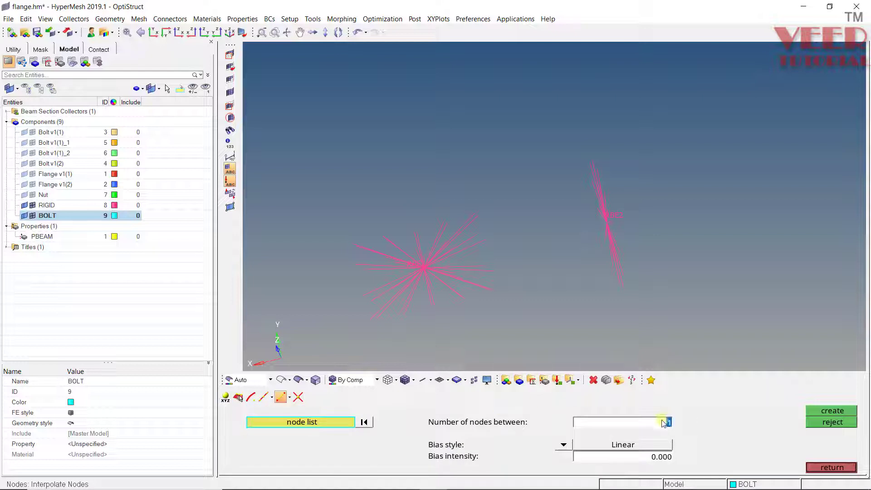
scroll(433, 252, up, 3)
scroll(407, 312, down, 5)
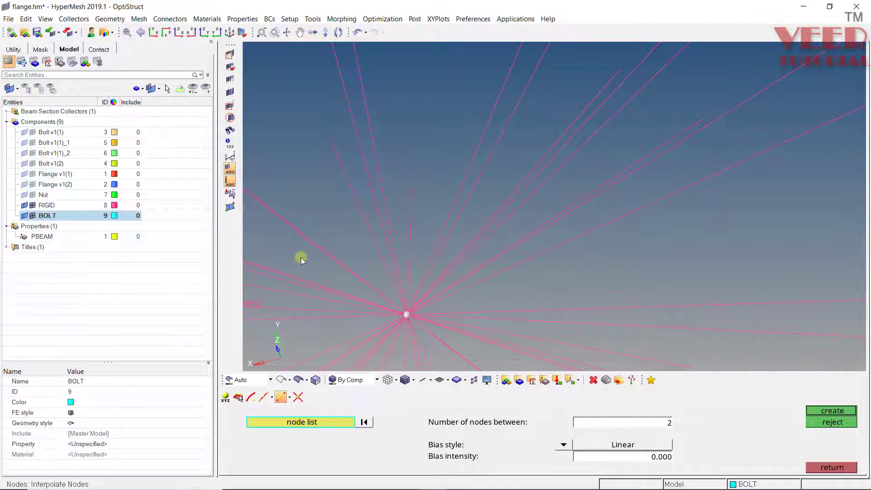
ctrl+drag(301, 250, 544, 259)
middle_click(678, 270)
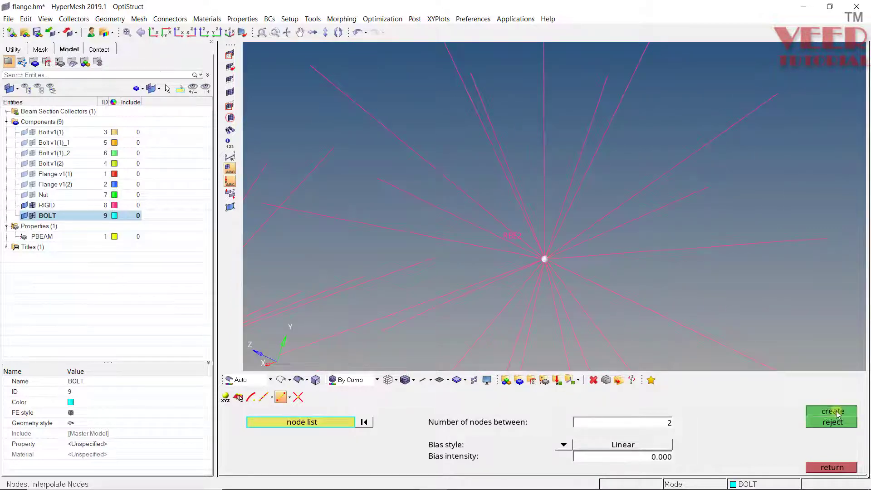
scroll(560, 214, down, 3)
ctrl+drag(584, 188, 483, 175)
scroll(486, 260, up, 4)
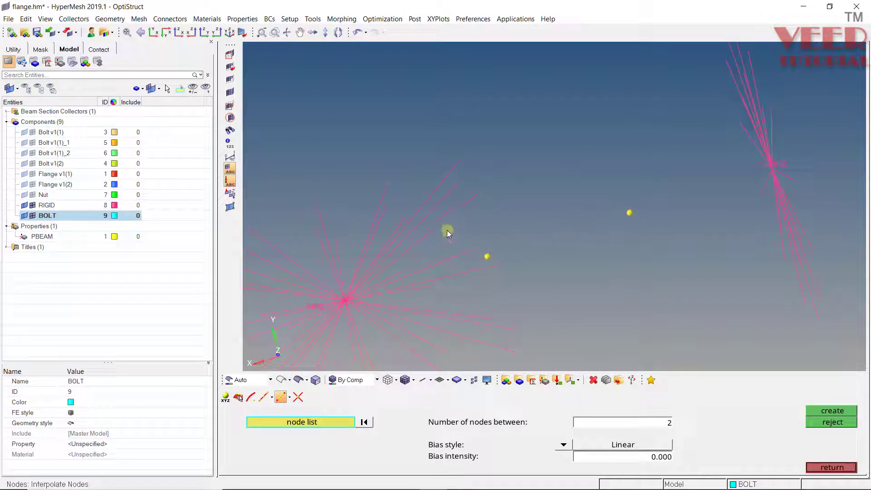
click(835, 468)
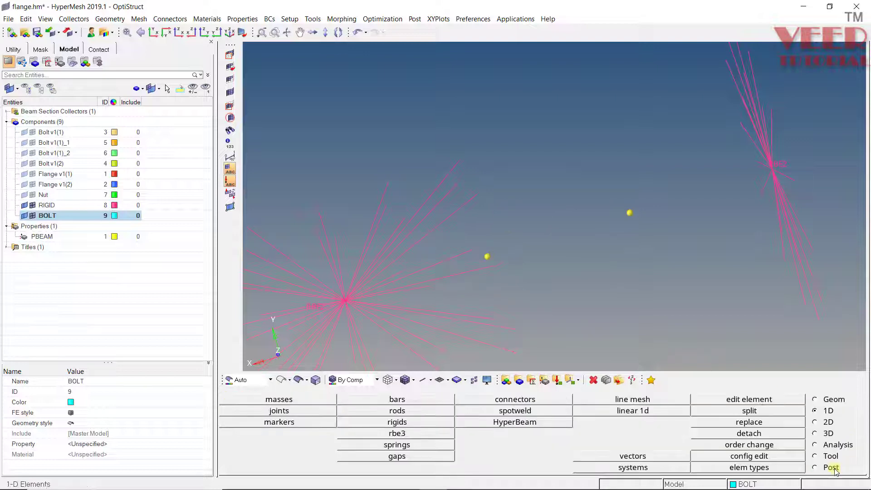
- Set the new bars to use the PBEAM property and CBEAM element type
click(399, 399)
click(501, 414)
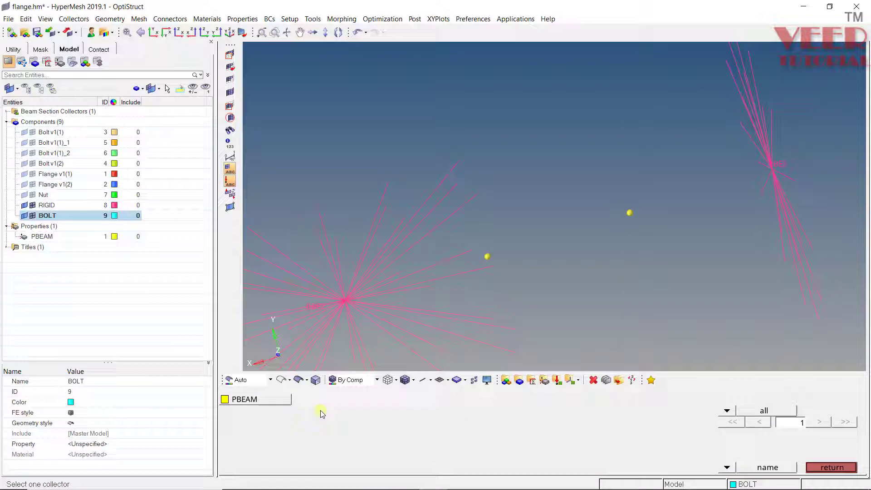
click(255, 402)
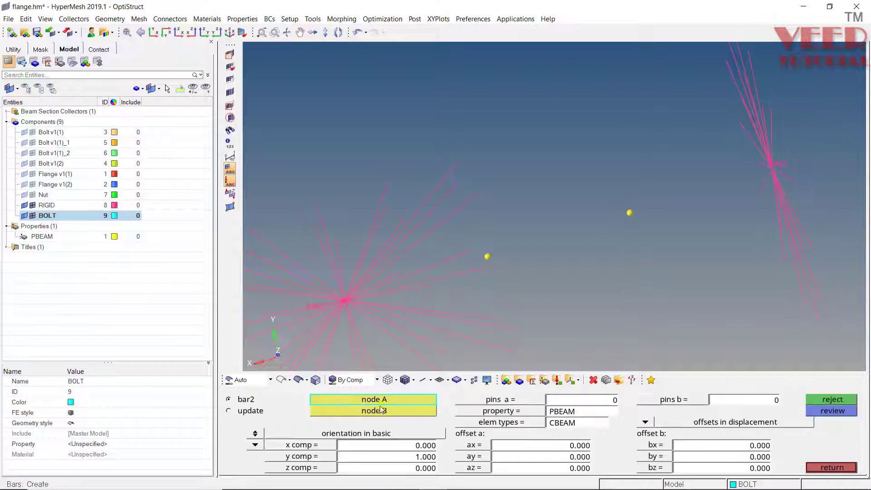
click(522, 425)
click(545, 421)
scroll(396, 227, down, 3)
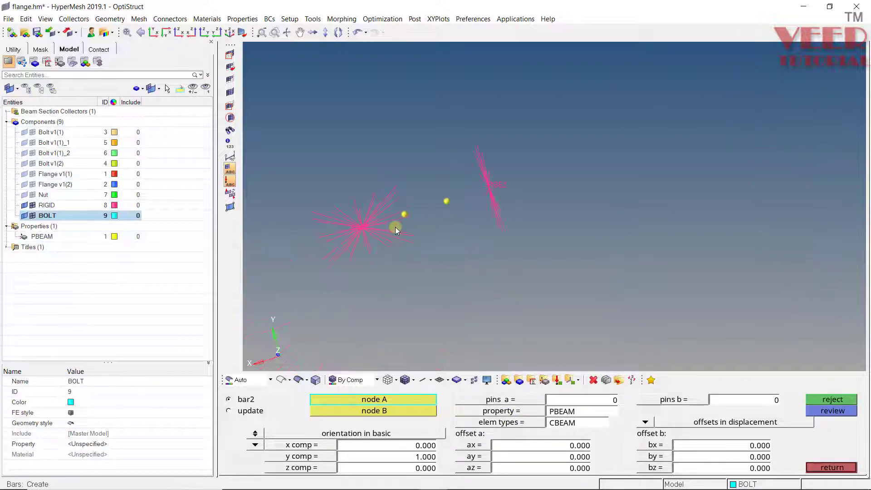
ctrl+drag(342, 230, 425, 230)
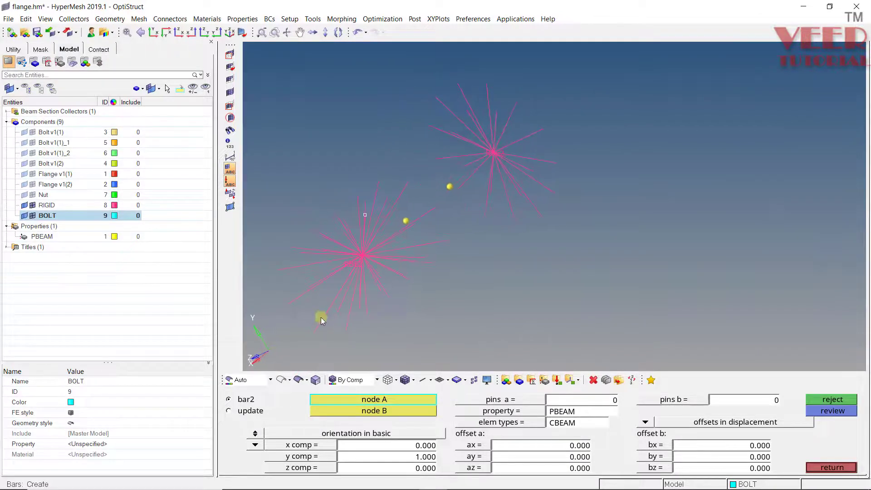
click(426, 457)
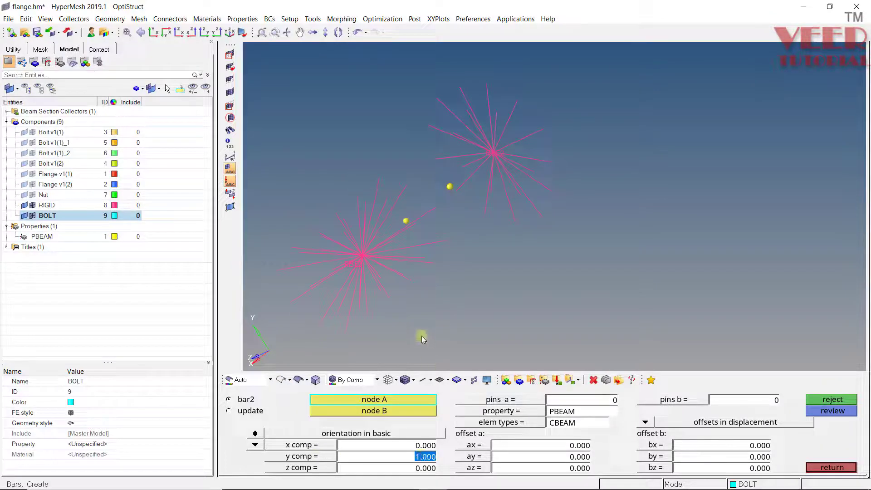
ctrl+drag(375, 231, 469, 198)
- Create three bars chaining the lower spider centre, both interpolated nodes and the top spider centre
click(360, 284)
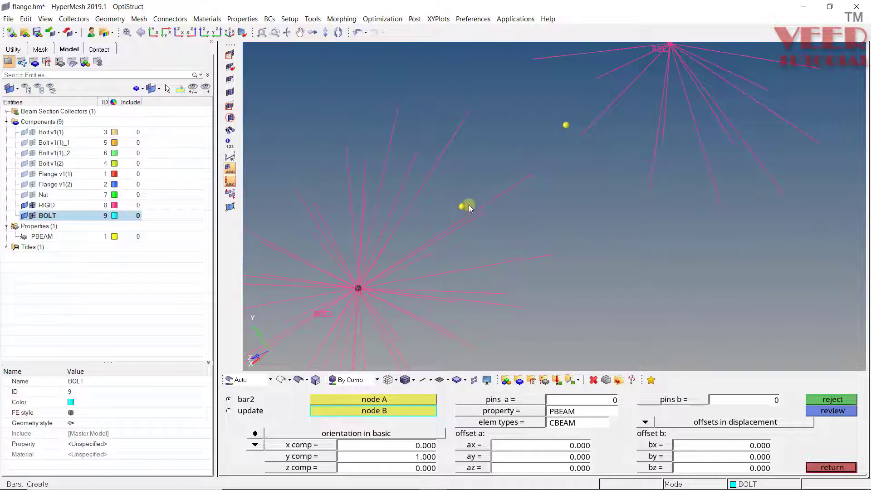
scroll(469, 208, up, 3)
click(458, 206)
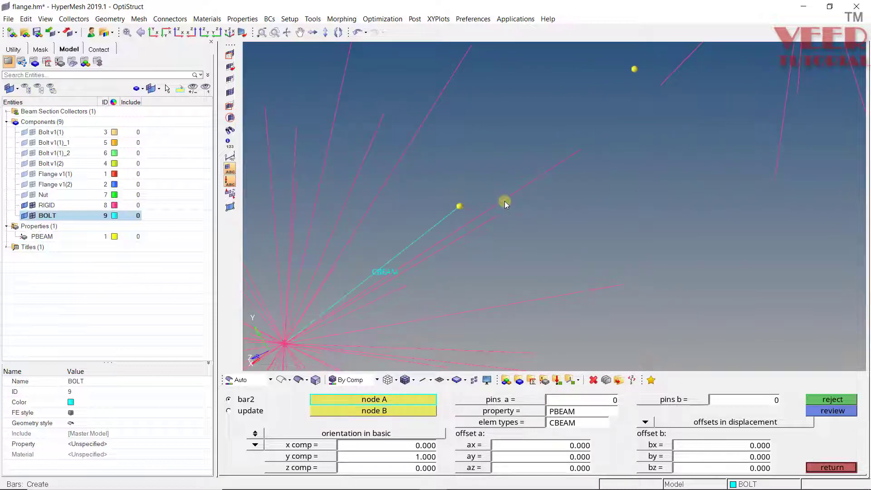
click(457, 207)
scroll(406, 220, down, 3)
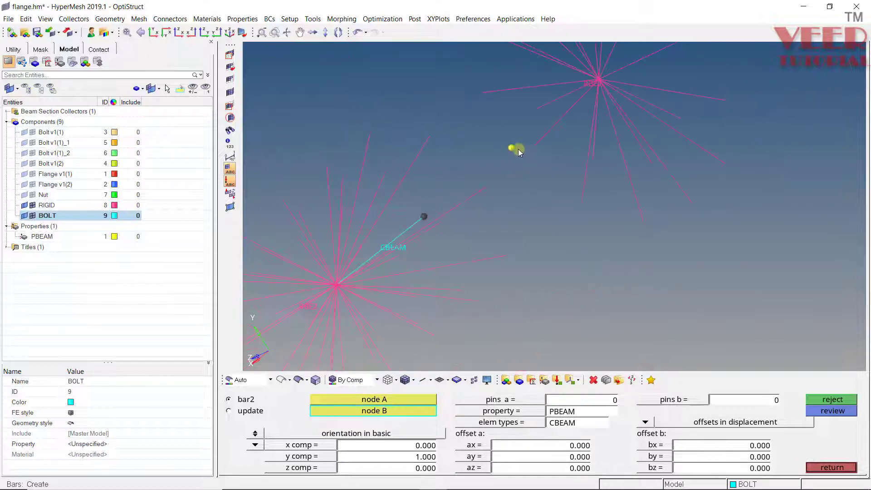
click(512, 146)
click(512, 146)
click(598, 81)
- Review the three bars side-on and exit the bars panel
scroll(636, 207, down, 3)
ctrl+drag(636, 206, 516, 282)
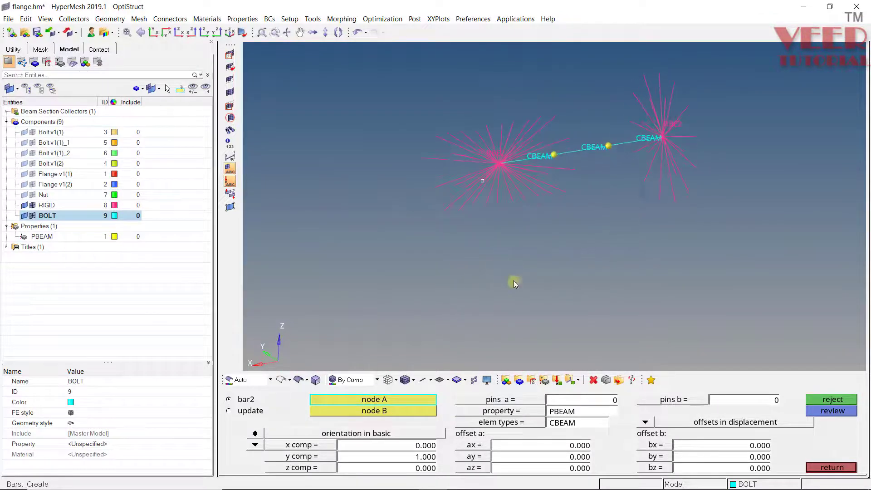
scroll(608, 150, up, 3)
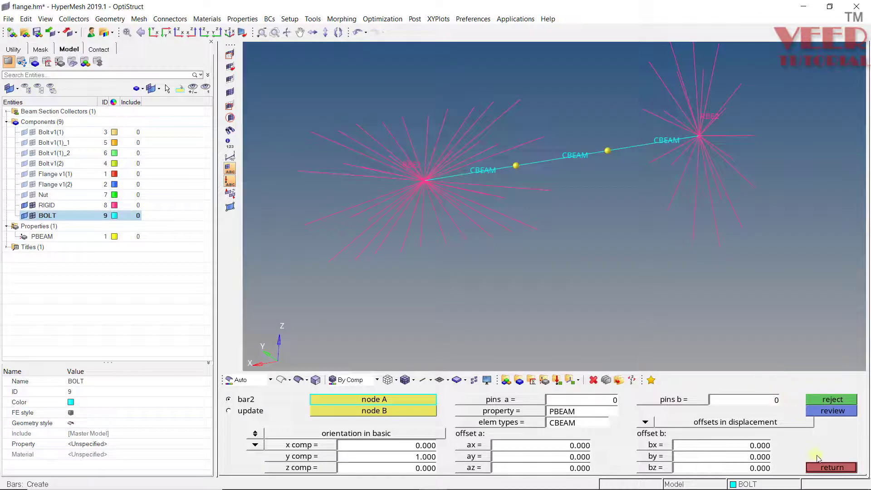
click(826, 467)
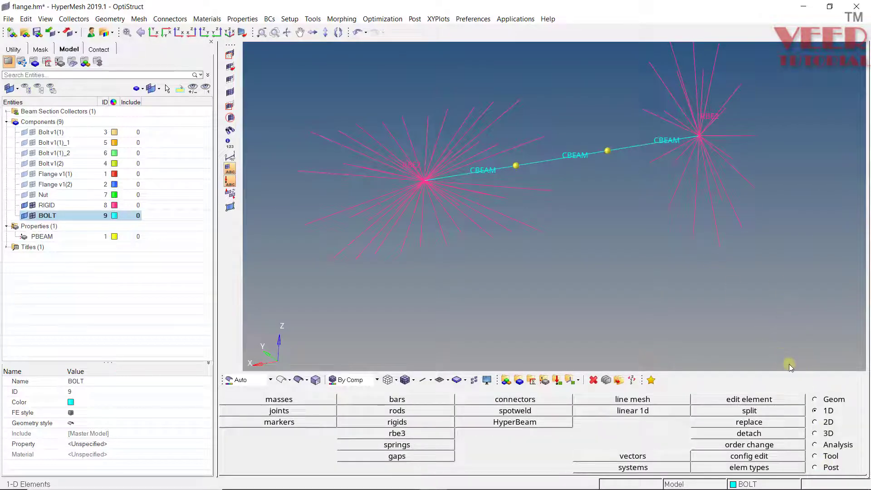
key(shift+F2)
- Clear all temporary nodes and isolate the BOLT component
click(820, 433)
click(831, 467)
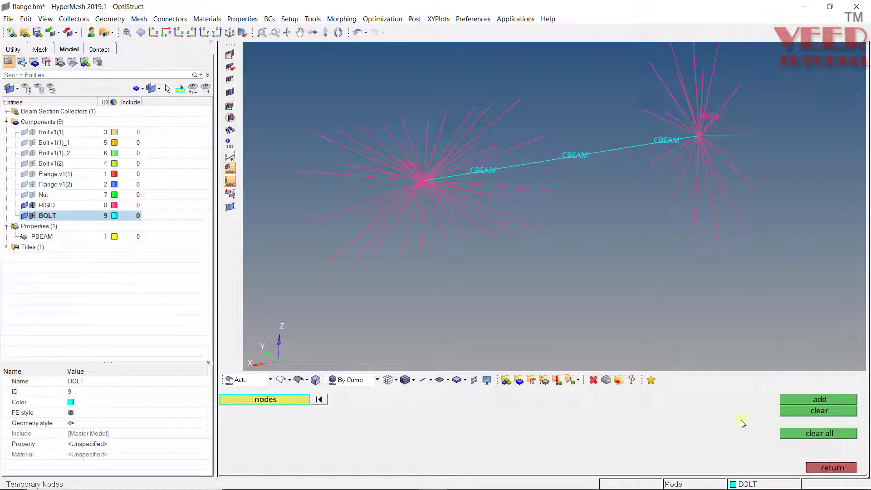
right_click(58, 216)
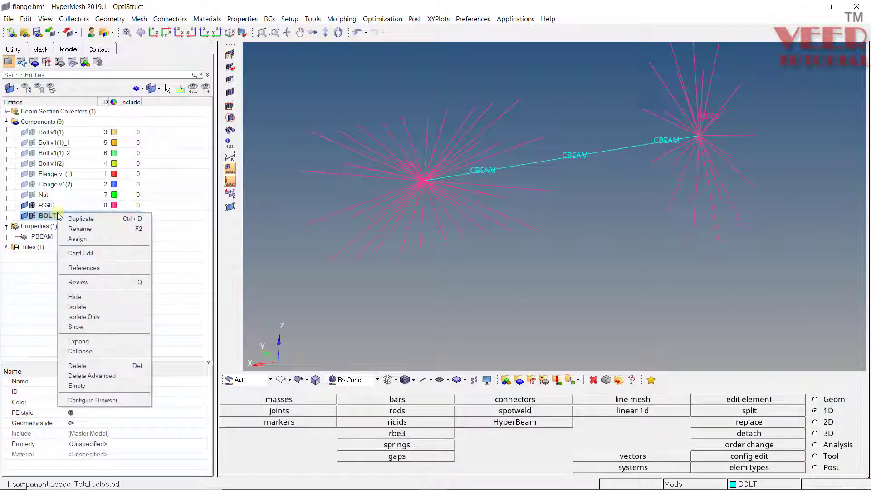
click(84, 317)
ctrl+drag(578, 146, 531, 210)
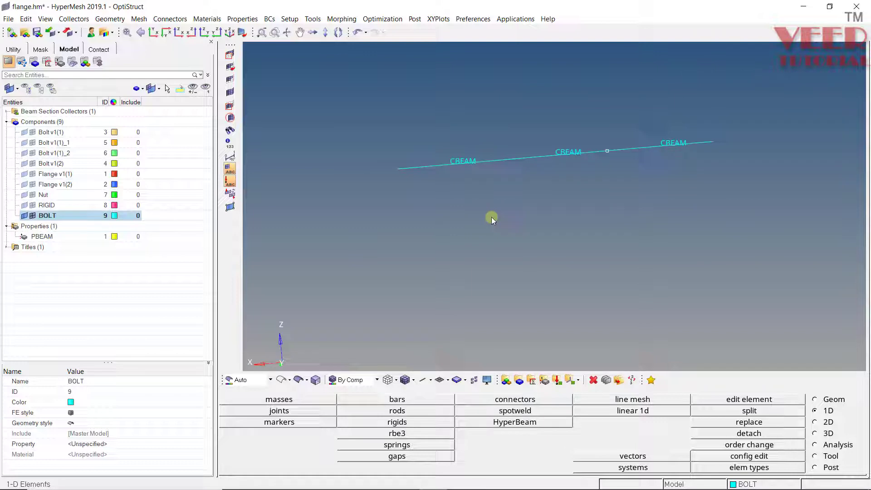
- Open the Pretension Manager and list pretensions grouped by bolt
click(313, 19)
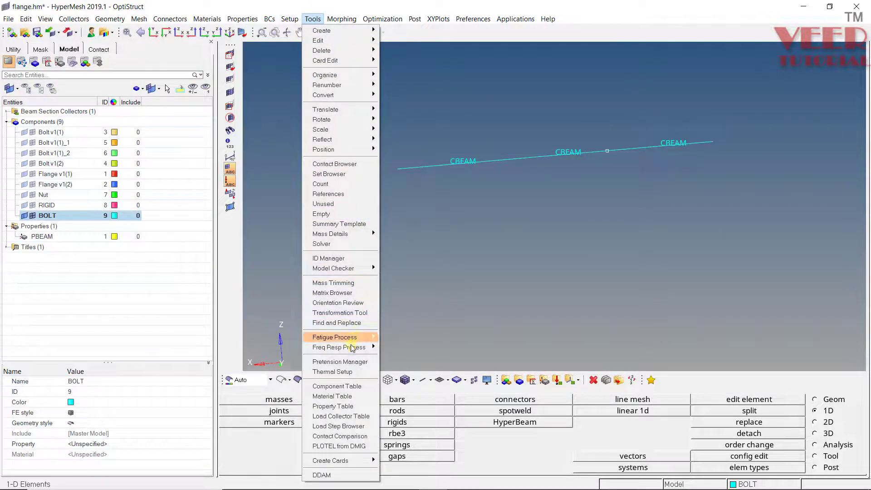
click(354, 363)
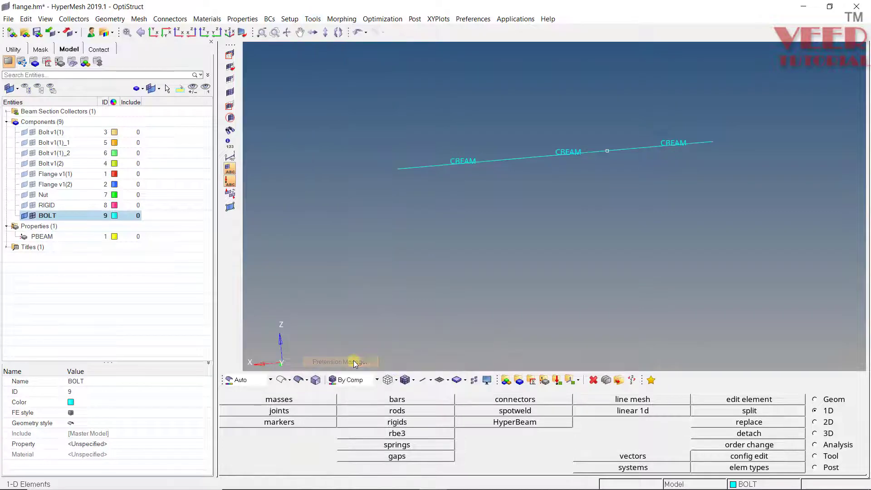
click(195, 143)
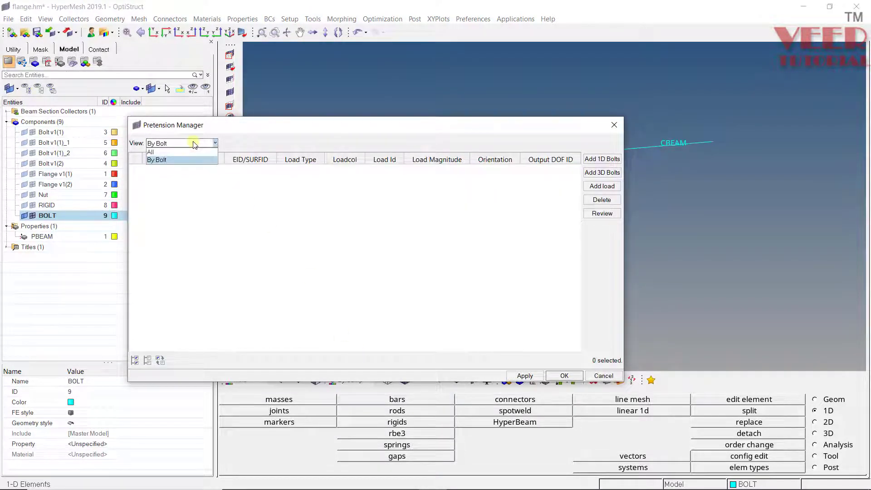
click(186, 144)
click(189, 145)
click(174, 161)
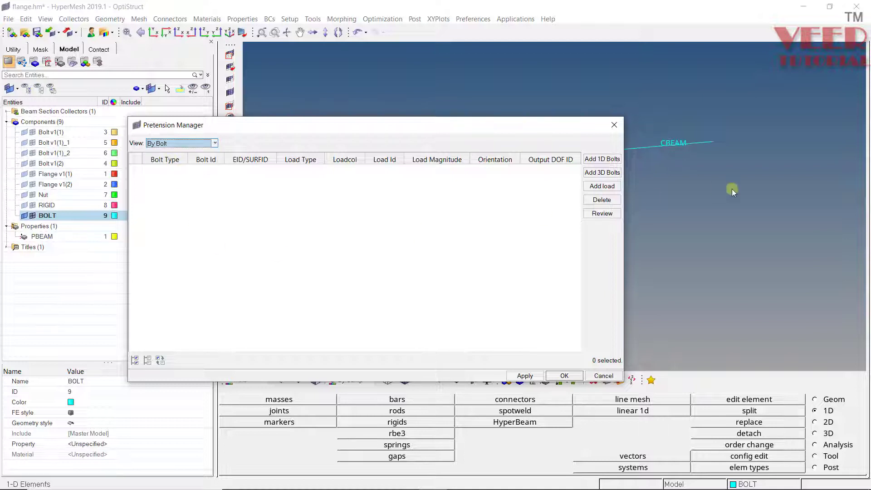
- Try adding a 1D bolt with no element selected and dismiss the error
click(602, 159)
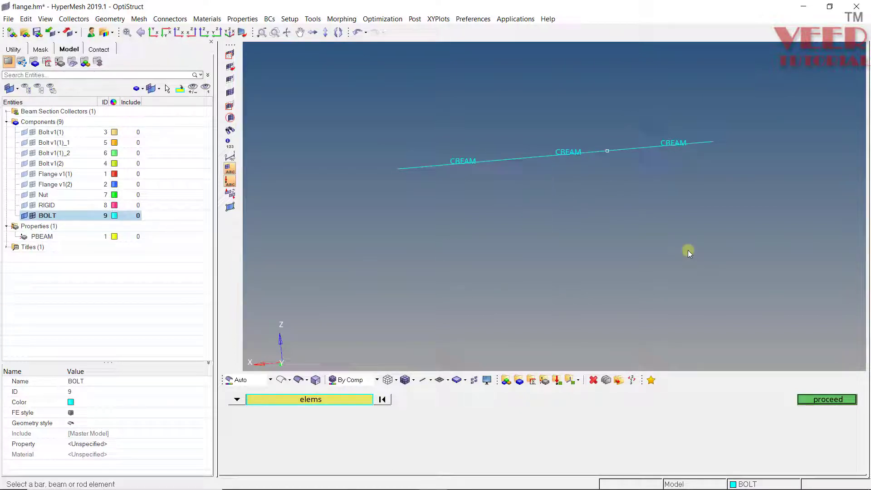
middle_click(666, 242)
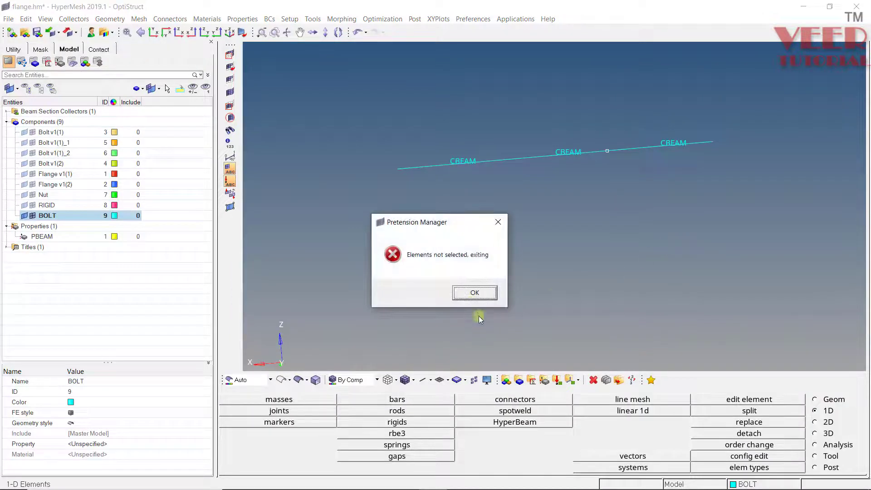
click(474, 294)
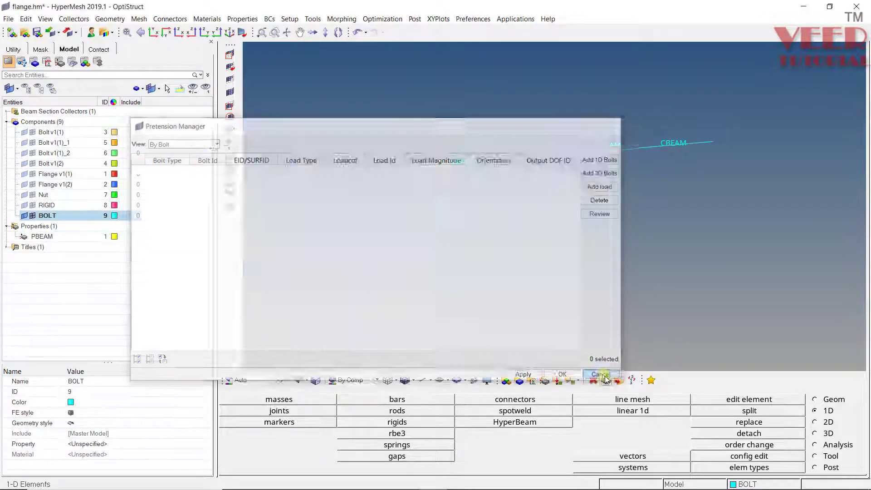
- Create a load collector from the Model browser and name it PRETENSION
right_click(165, 146)
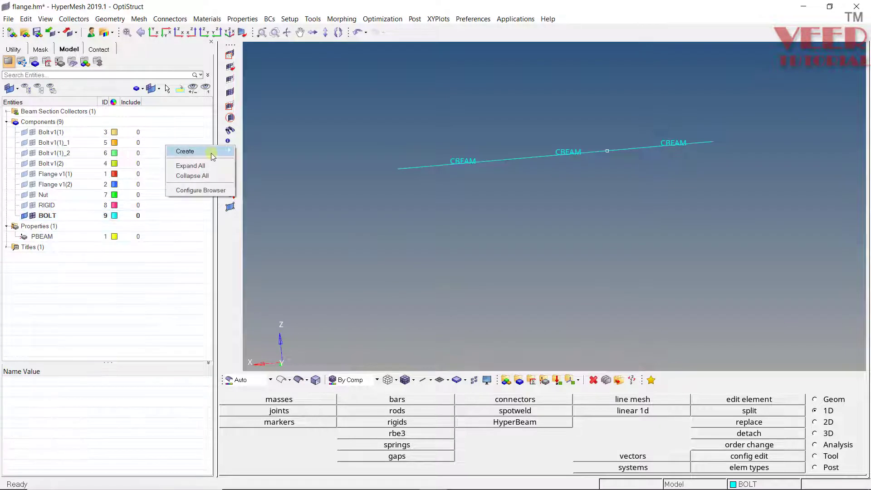
mouse_move(213, 156)
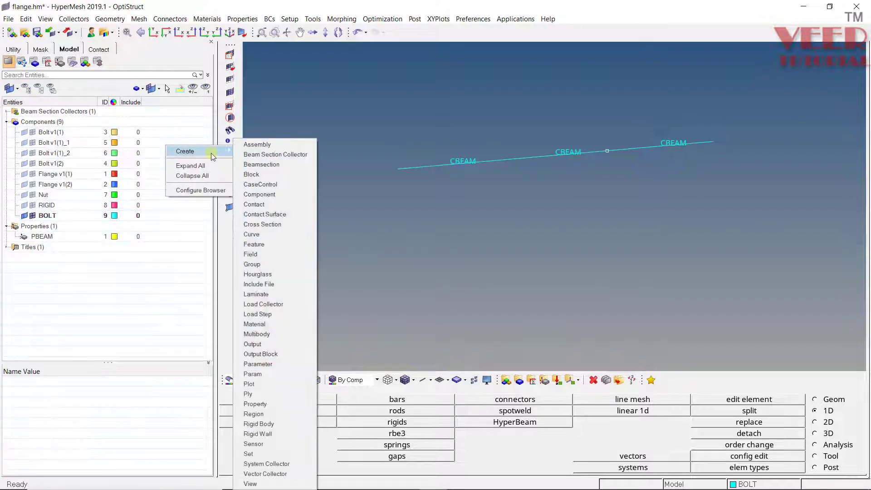
click(264, 304)
text(PRETENSION)
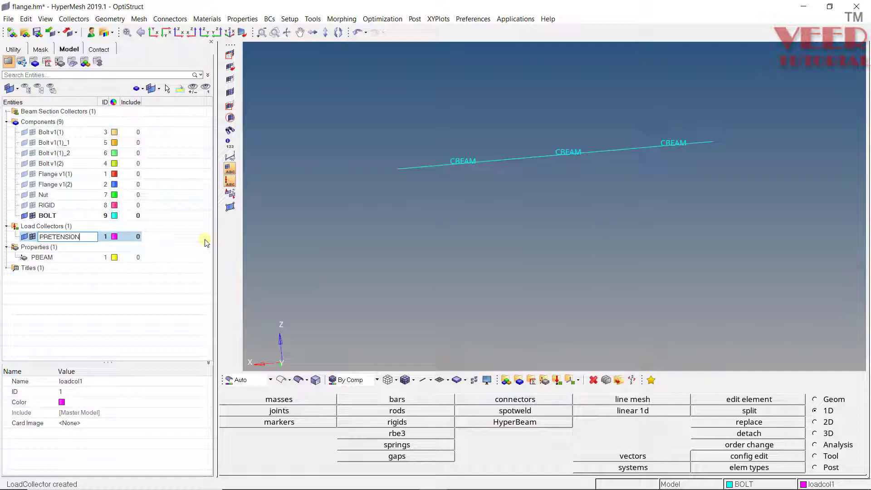
key(Return)
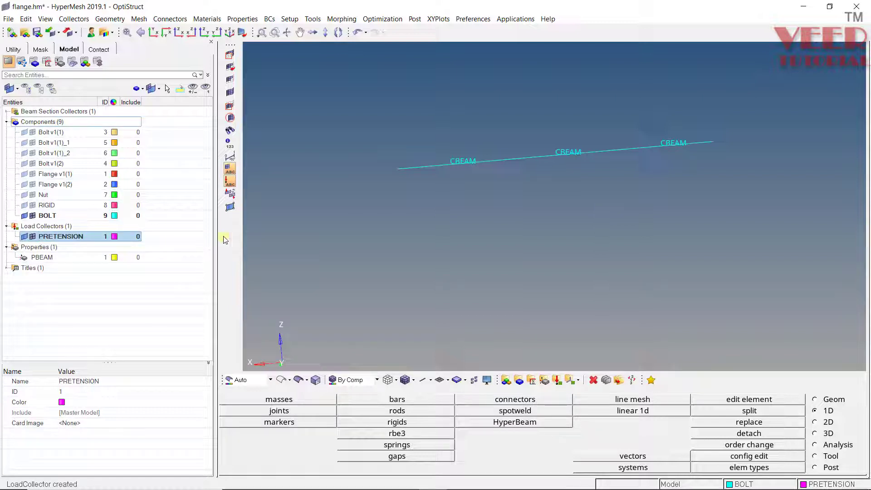
click(313, 20)
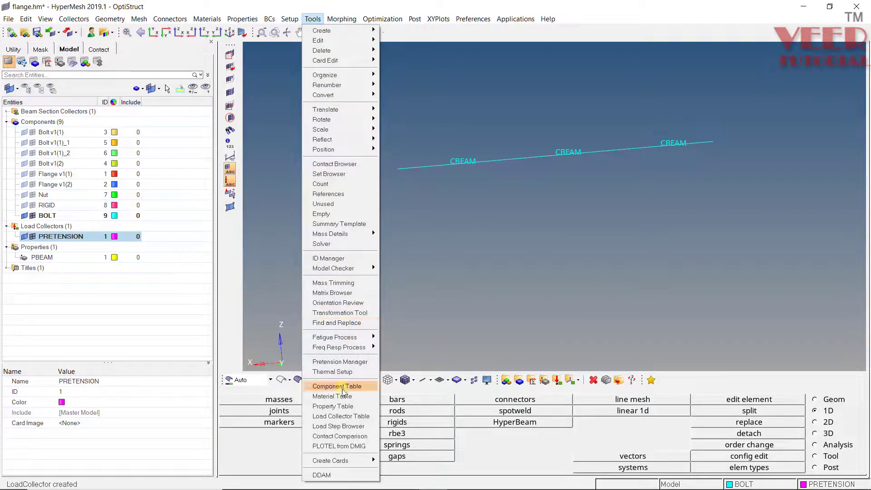
- Add a 1D bolt on the middle CBEAM element 74484 in the Pretension Manager
click(344, 361)
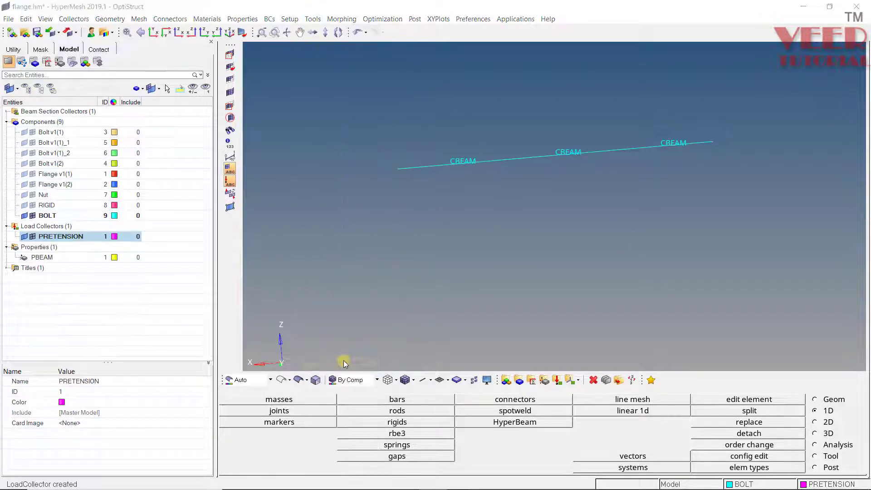
click(586, 162)
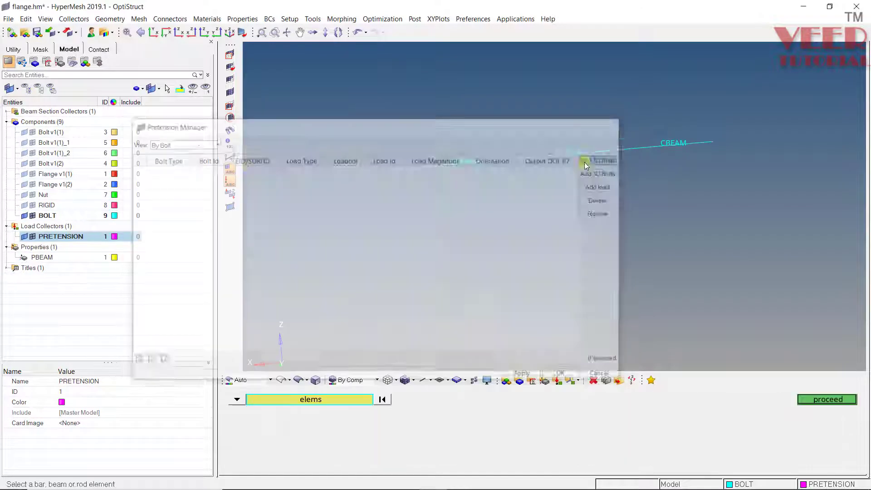
scroll(553, 151, up, 3)
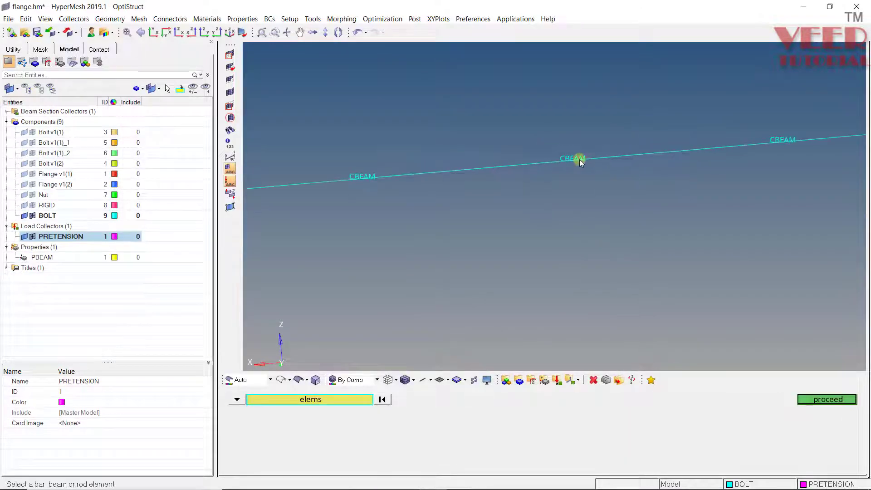
click(572, 157)
click(817, 400)
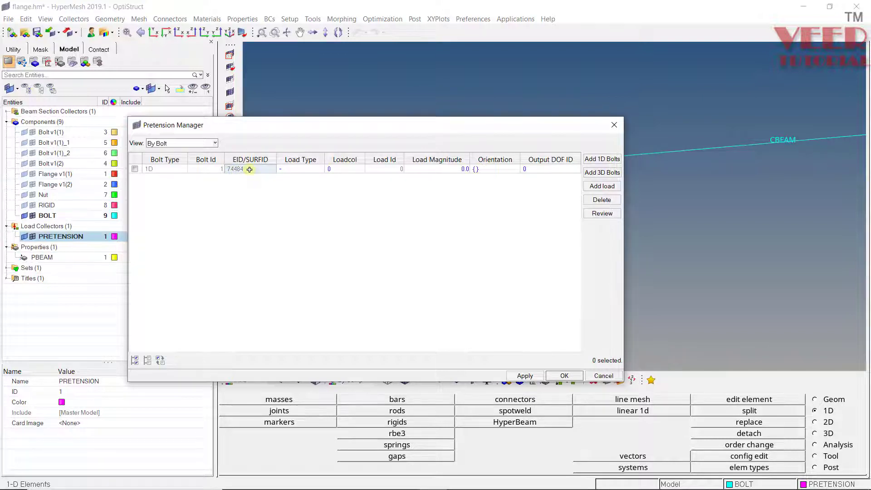
- Set bolt 1's load type to Force and its load collector to PRETENSION
click(303, 170)
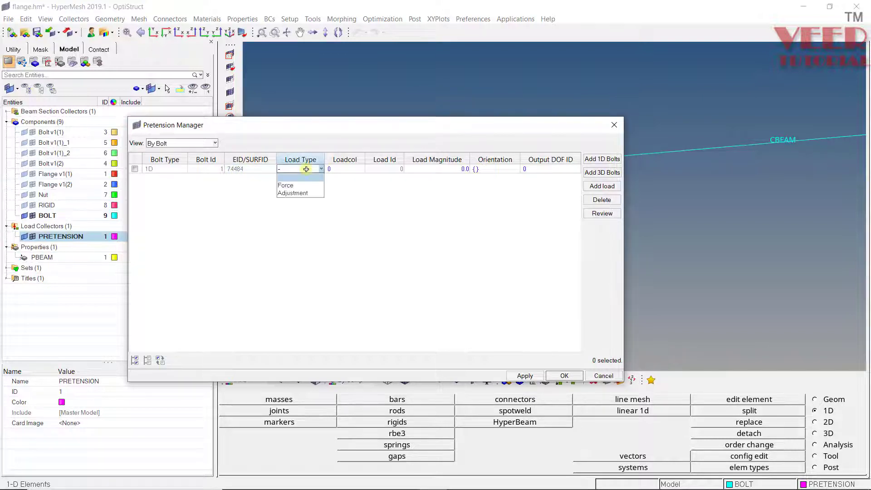
click(293, 186)
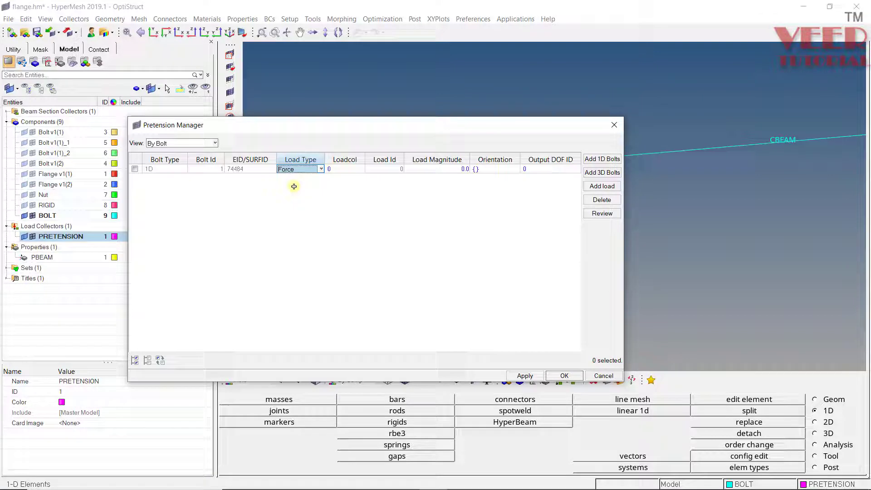
click(350, 169)
click(351, 169)
click(363, 168)
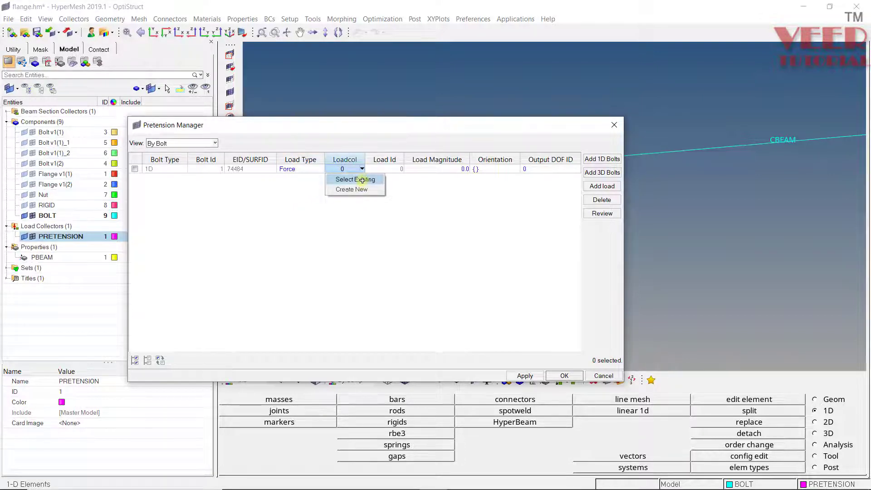
click(362, 181)
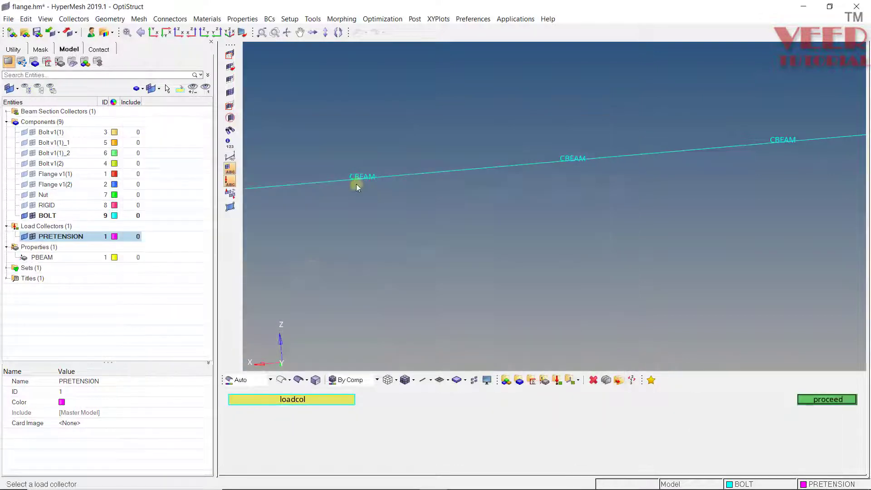
click(317, 403)
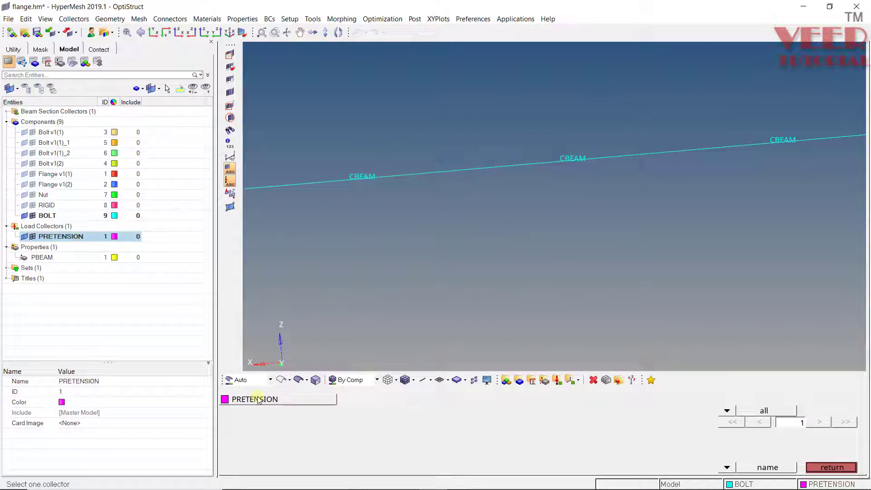
click(258, 400)
click(828, 401)
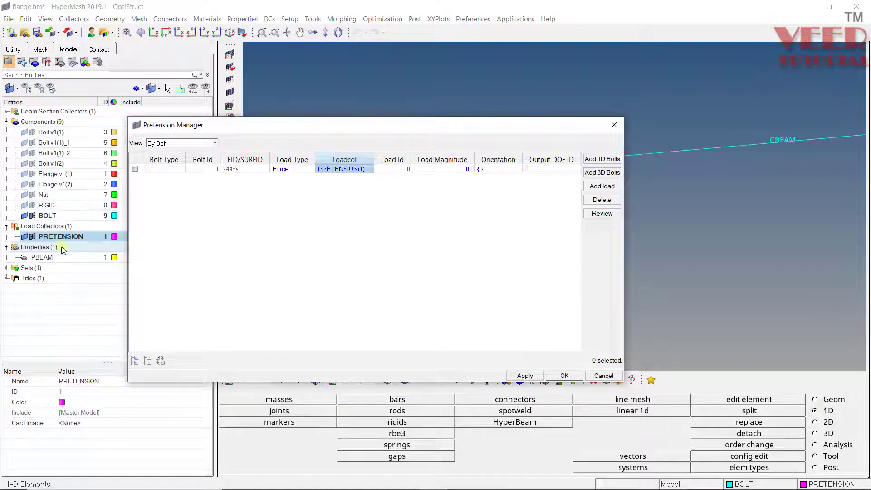
- Enter a 10000 load magnitude for bolt 1 and apply it
double_click(459, 168)
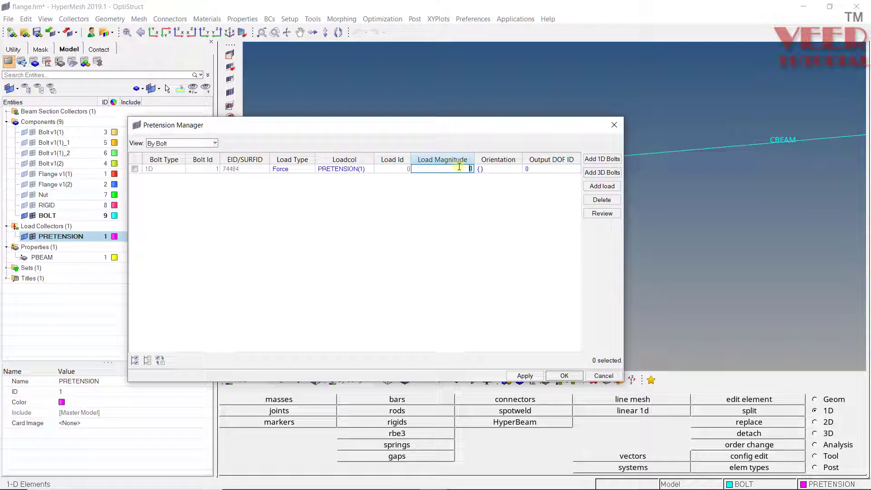
text(10000)
click(553, 257)
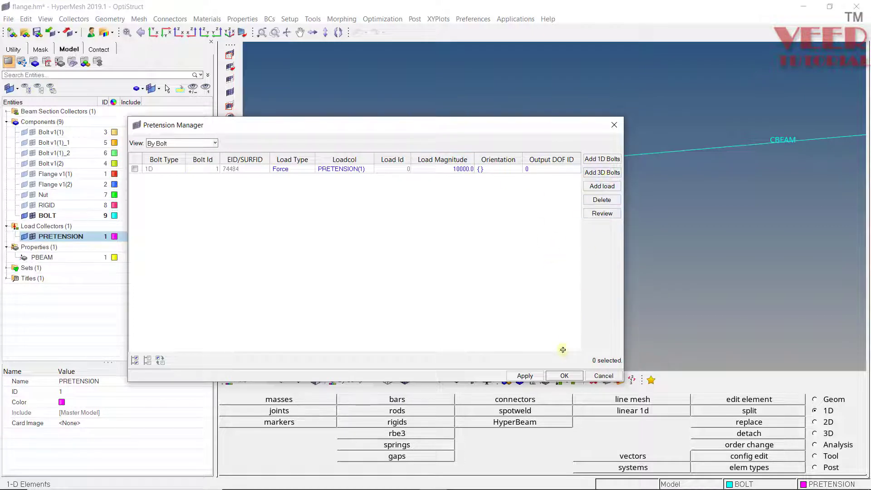
click(527, 376)
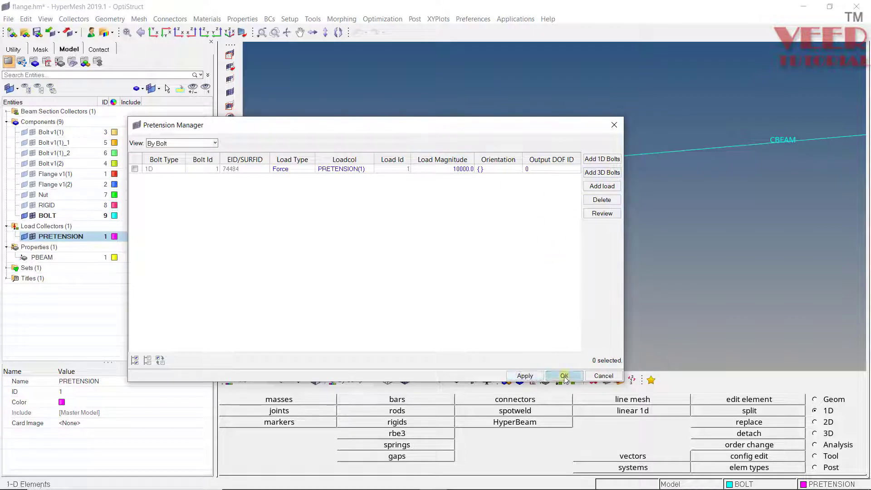
- Move the Pretension Manager aside and close it
drag(429, 126, 313, 33)
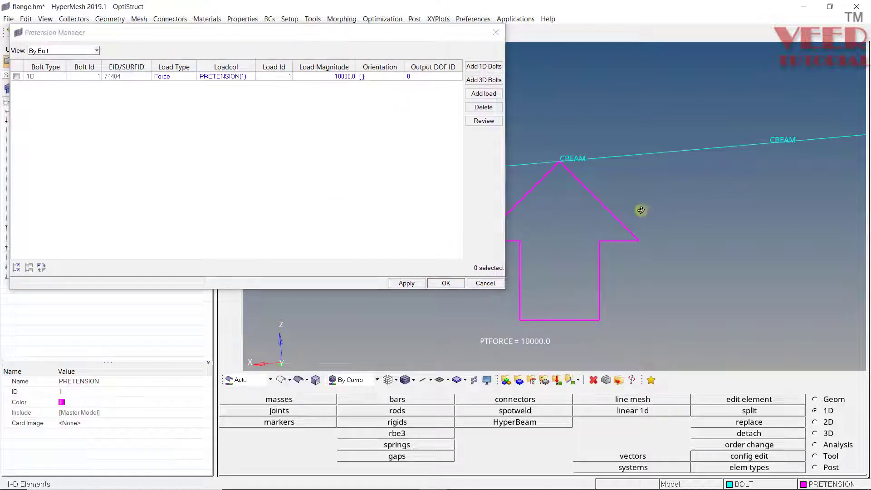
scroll(672, 211, down, 3)
scroll(657, 266, up, 2)
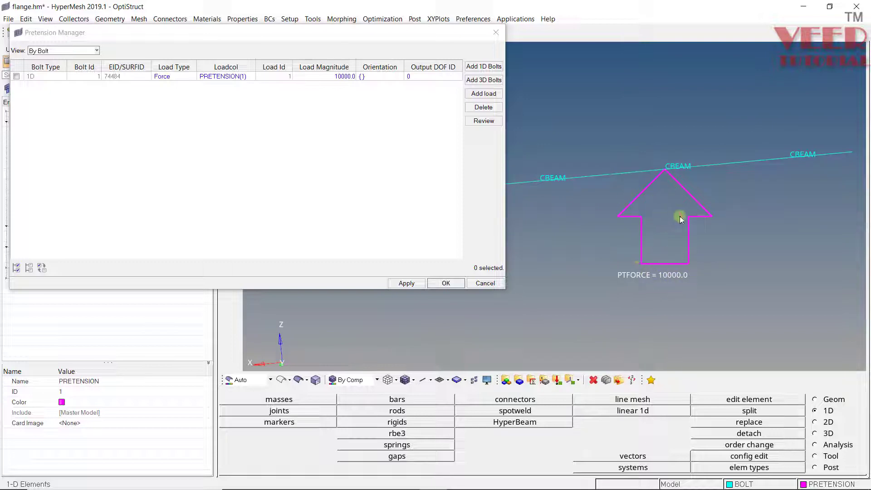
click(489, 283)
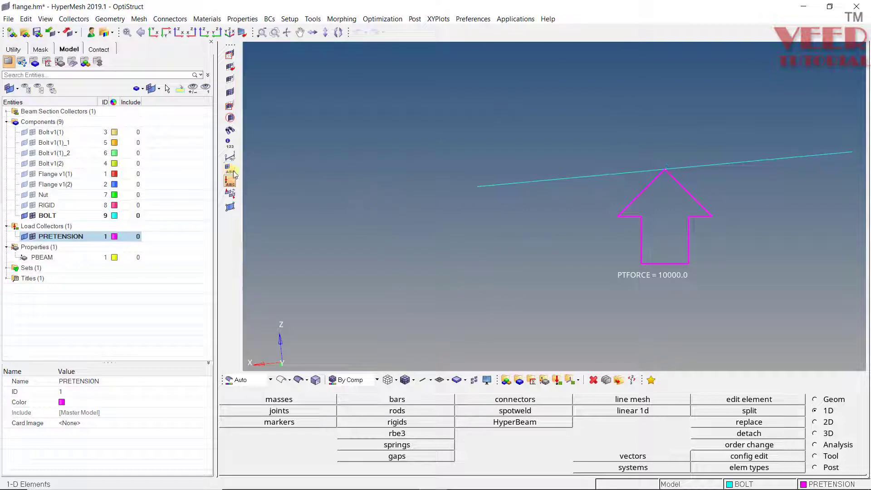
- Show CBEAM element labels and the PTFORCE = 10000.0 load label, viewing the beams obliquely
click(233, 171)
click(231, 182)
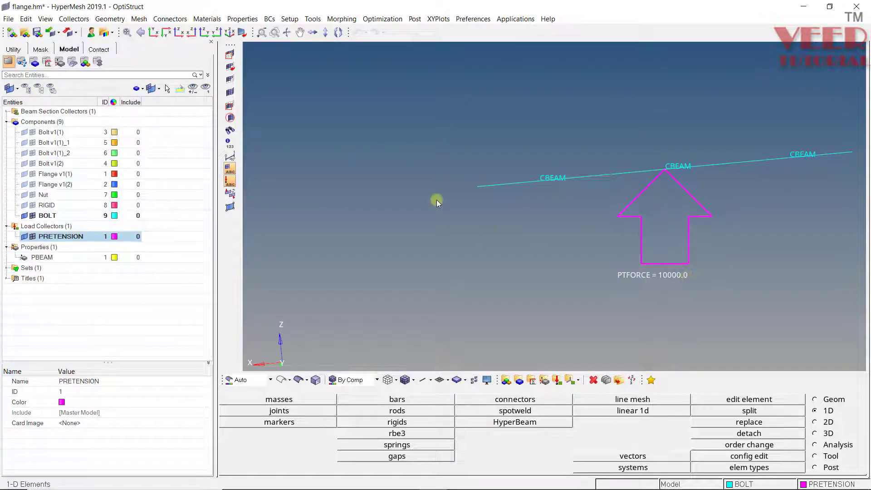
ctrl+drag(436, 214, 646, 150)
scroll(530, 222, up, 3)
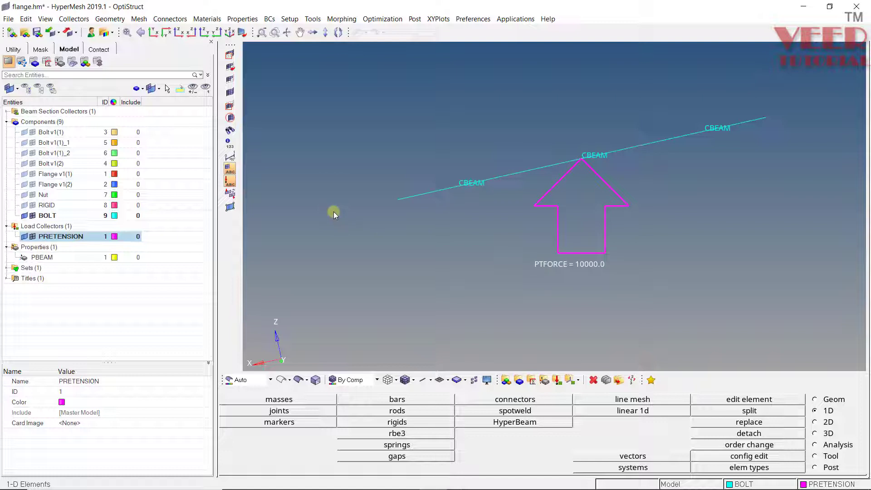
scroll(406, 196, down, 4)
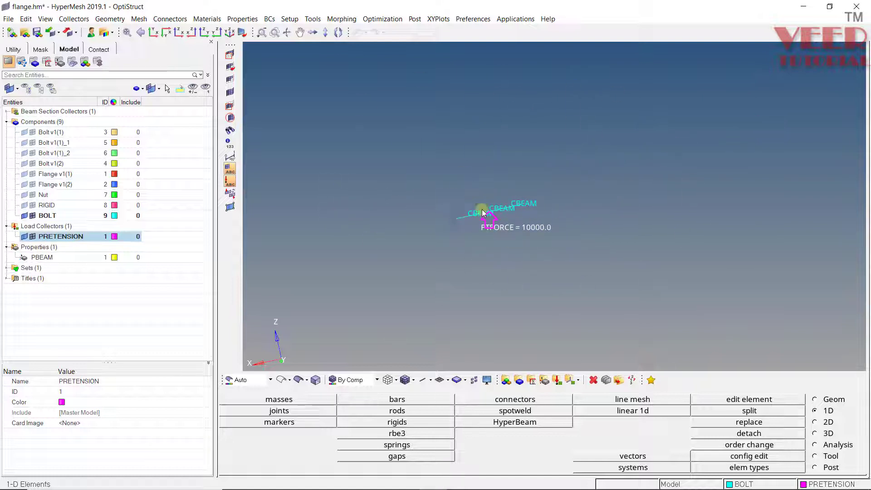
click(312, 19)
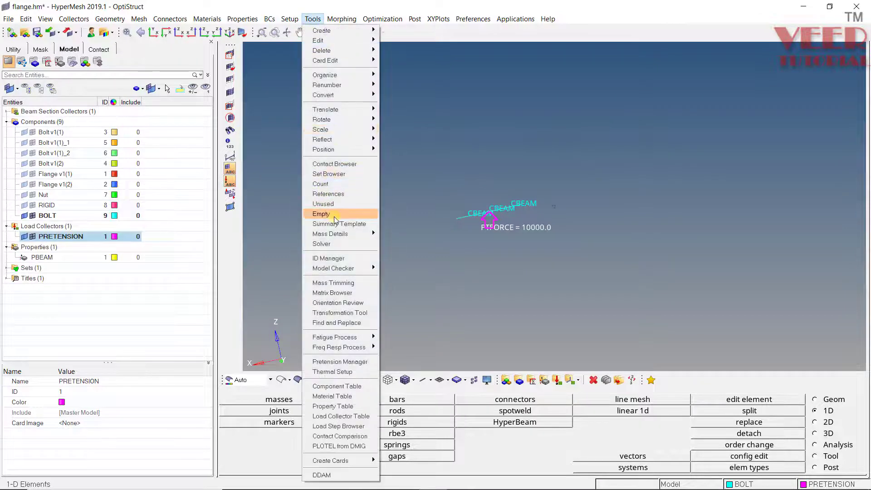
- Add a second 1D bolt on CBEAM element 74483 in the Pretension Manager
click(351, 361)
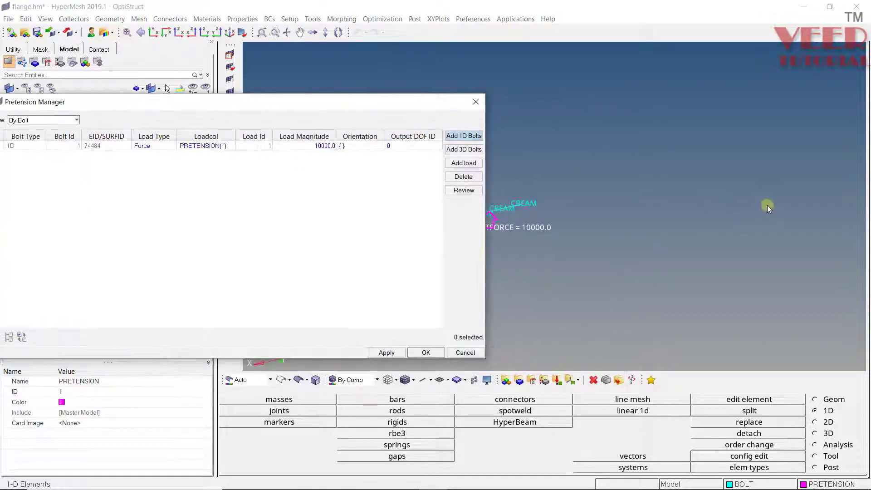
scroll(636, 214, up, 5)
scroll(576, 204, down, 2)
scroll(590, 204, up, 2)
scroll(617, 167, down, 2)
click(464, 136)
scroll(544, 242, down, 1)
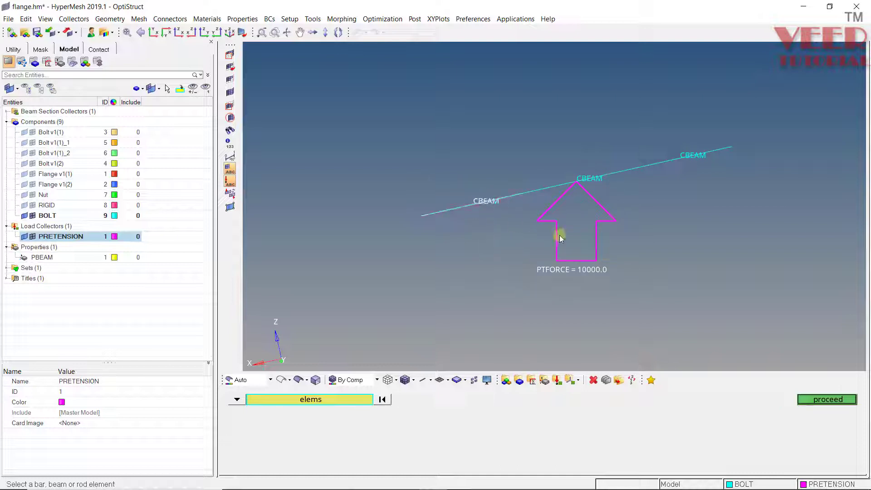
click(826, 399)
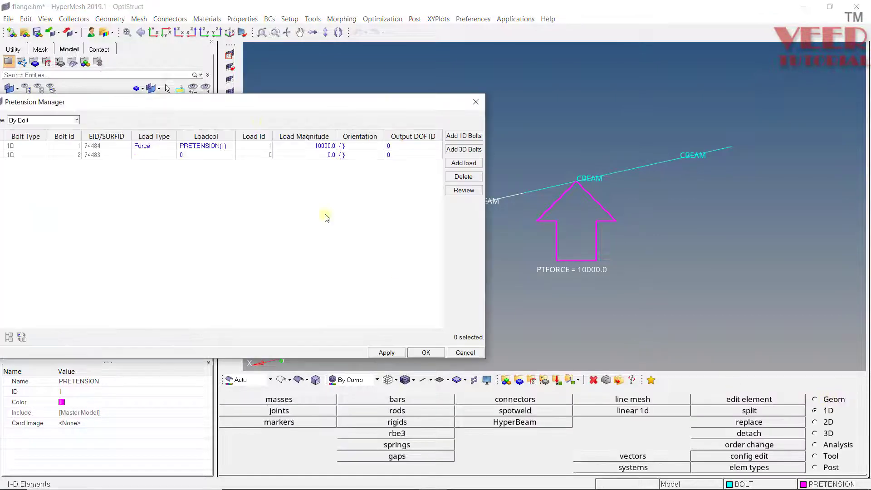
- Set bolt 2's load type to Force and its load collector to PRETENSION
click(431, 153)
click(431, 153)
click(410, 168)
click(472, 153)
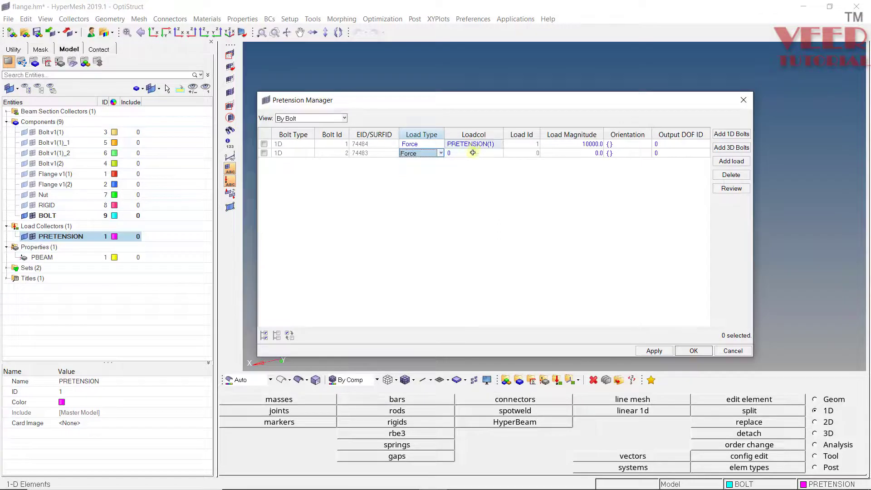
click(473, 154)
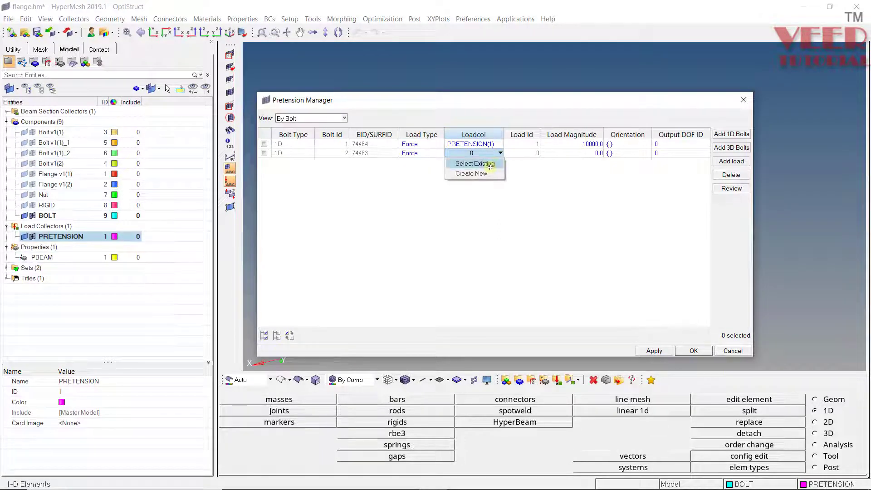
click(476, 164)
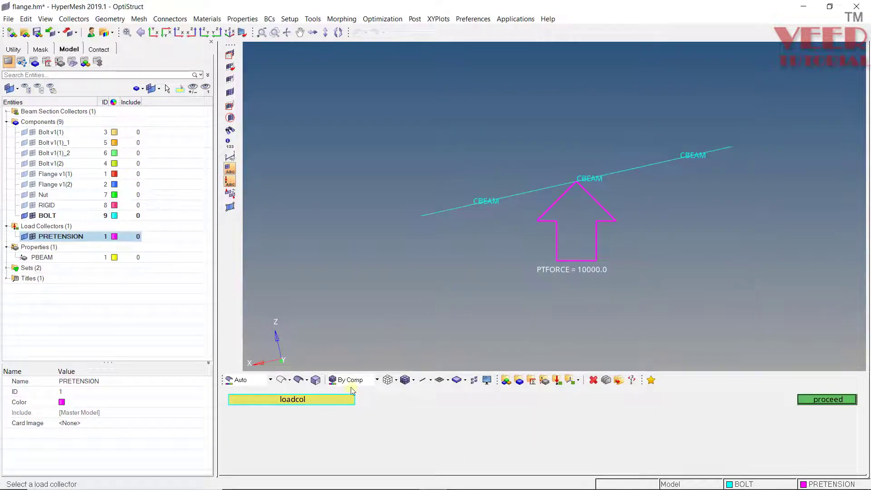
click(314, 401)
click(266, 400)
click(807, 400)
- Give bolt 2 a 10000 load magnitude and accept the settings with OK
click(594, 152)
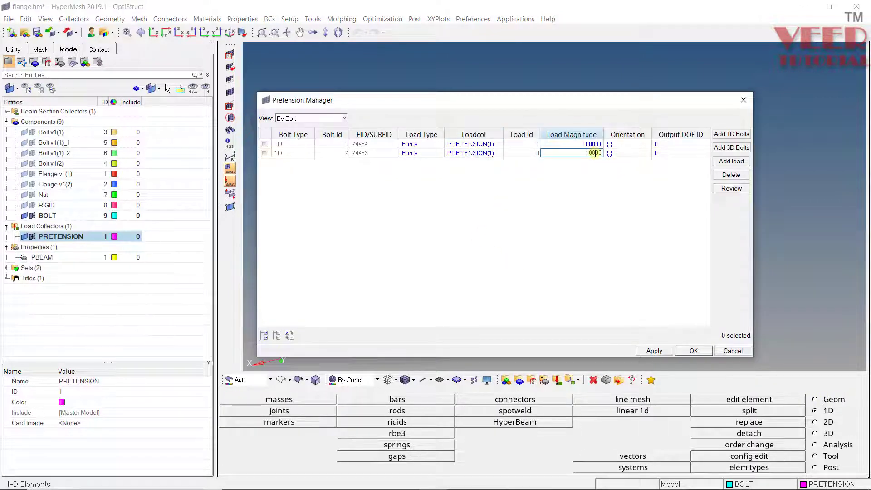
click(599, 152)
click(628, 182)
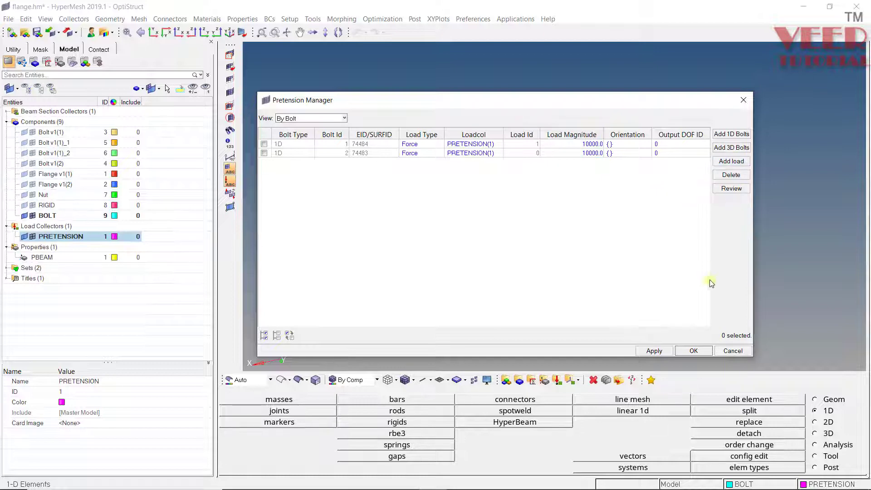
click(690, 351)
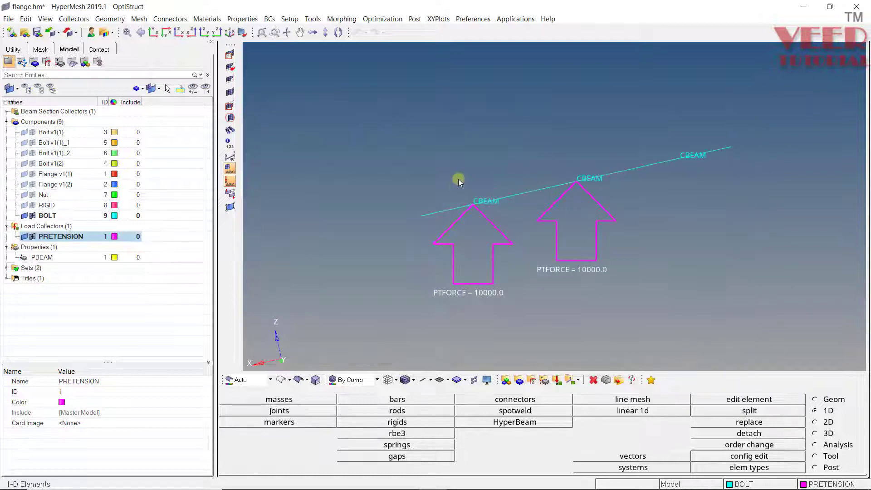
scroll(473, 207, up, 3)
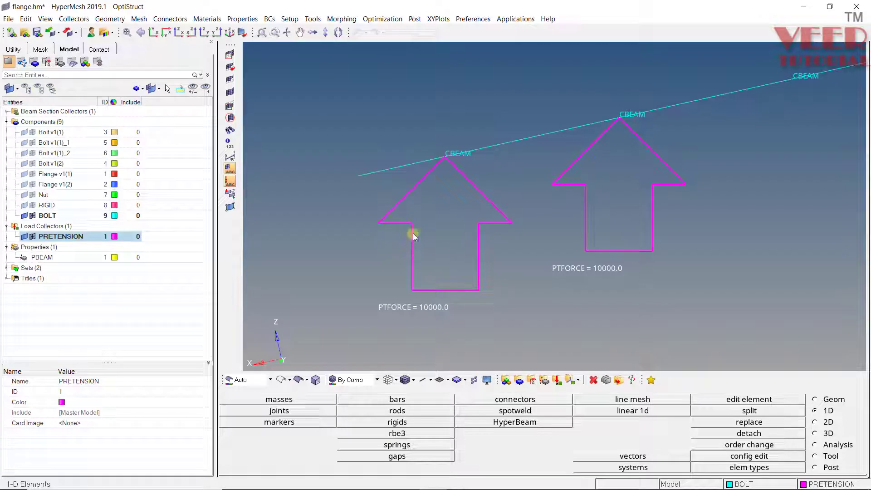
scroll(411, 235, down, 5)
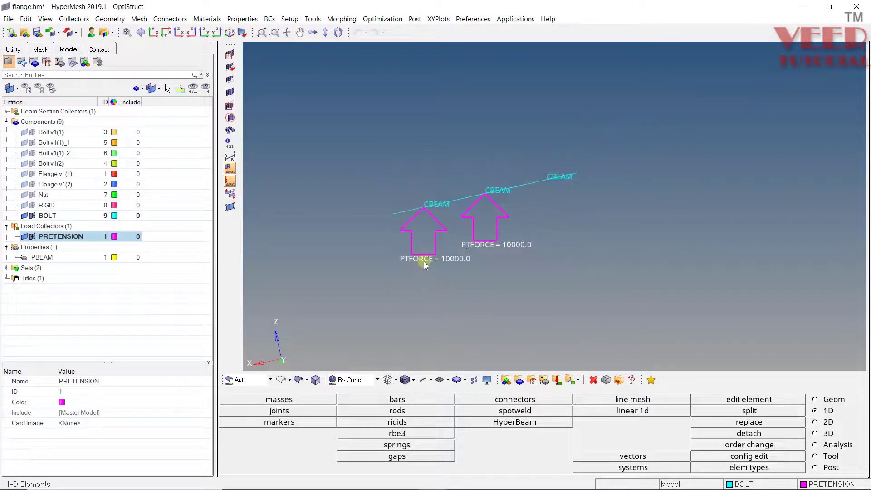